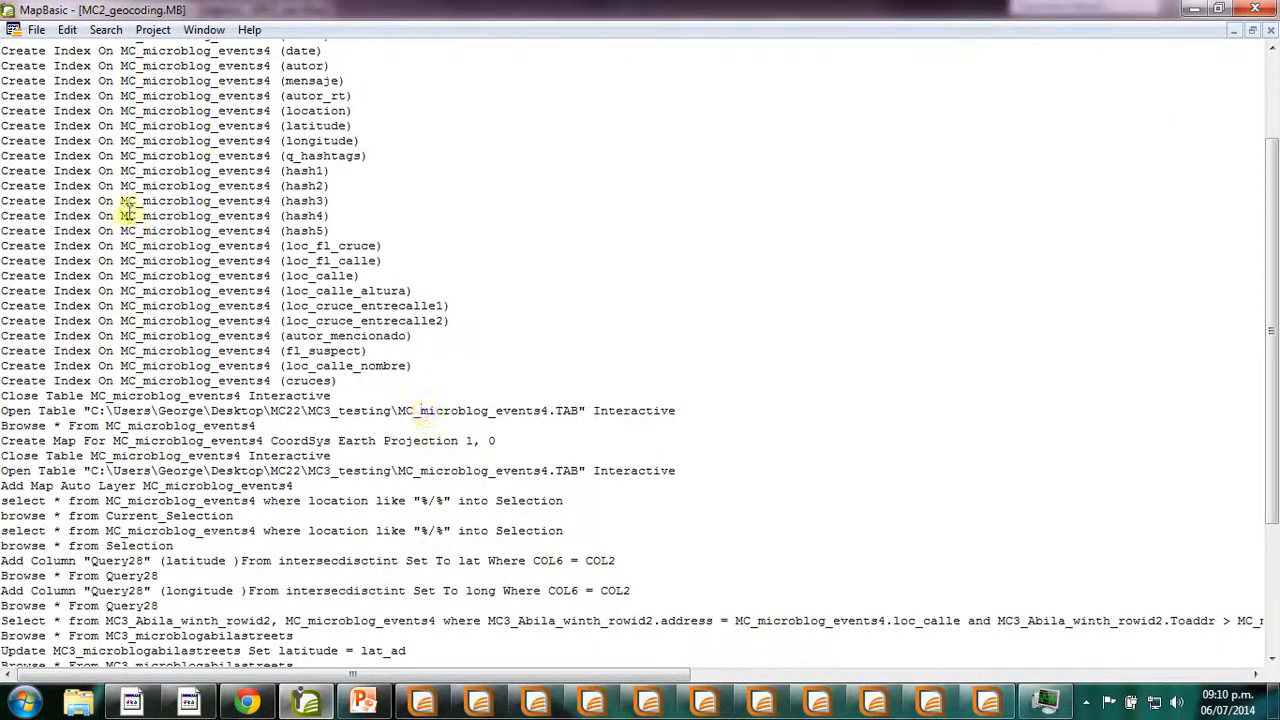
Review the index and table commands in MC2_geocoding.MB, and switch to the MapInfo map of the MC3_Abila_winth_rowid2 streets.
left_click_drag(1272, 520, 1272, 465)
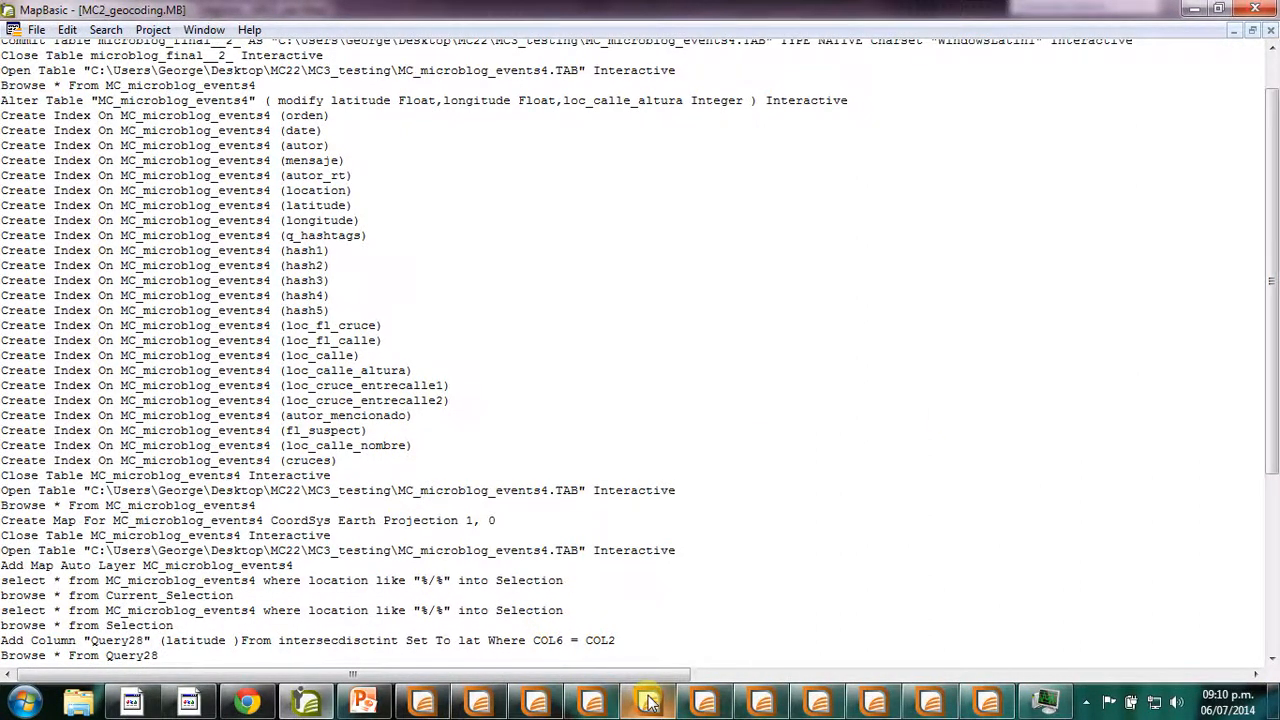
mouse_move(648, 703)
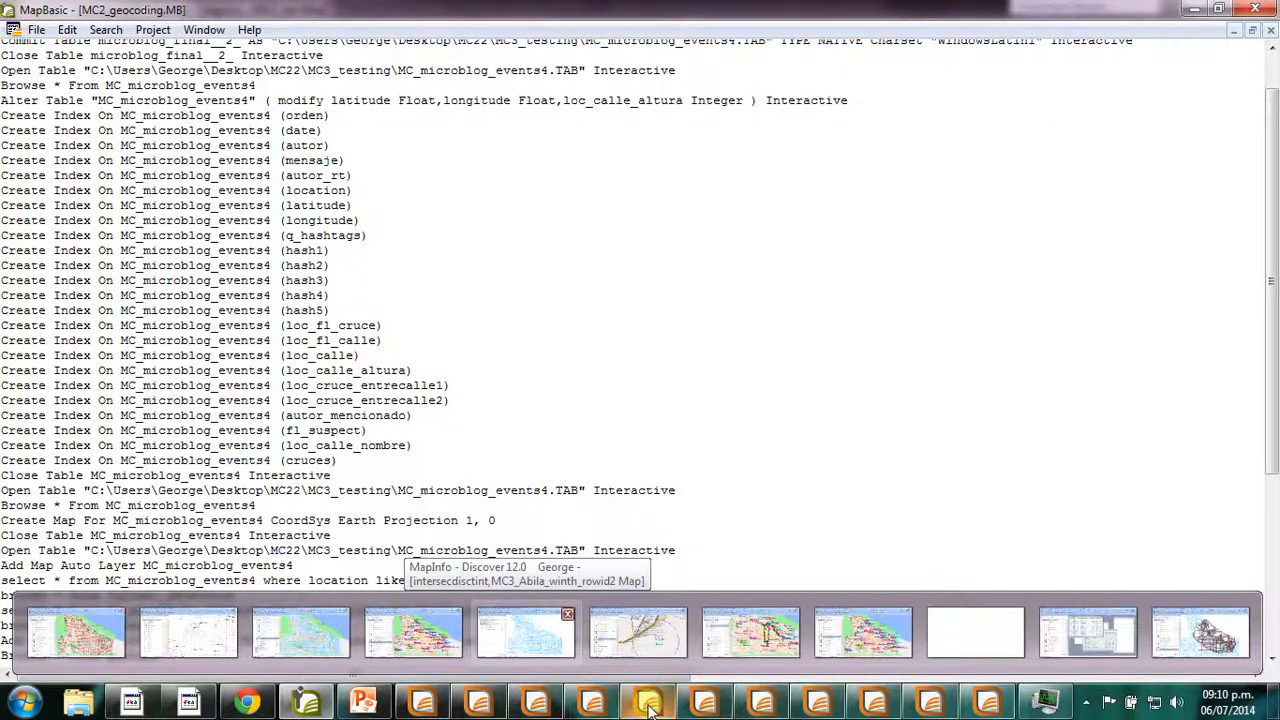
left_click(648, 706)
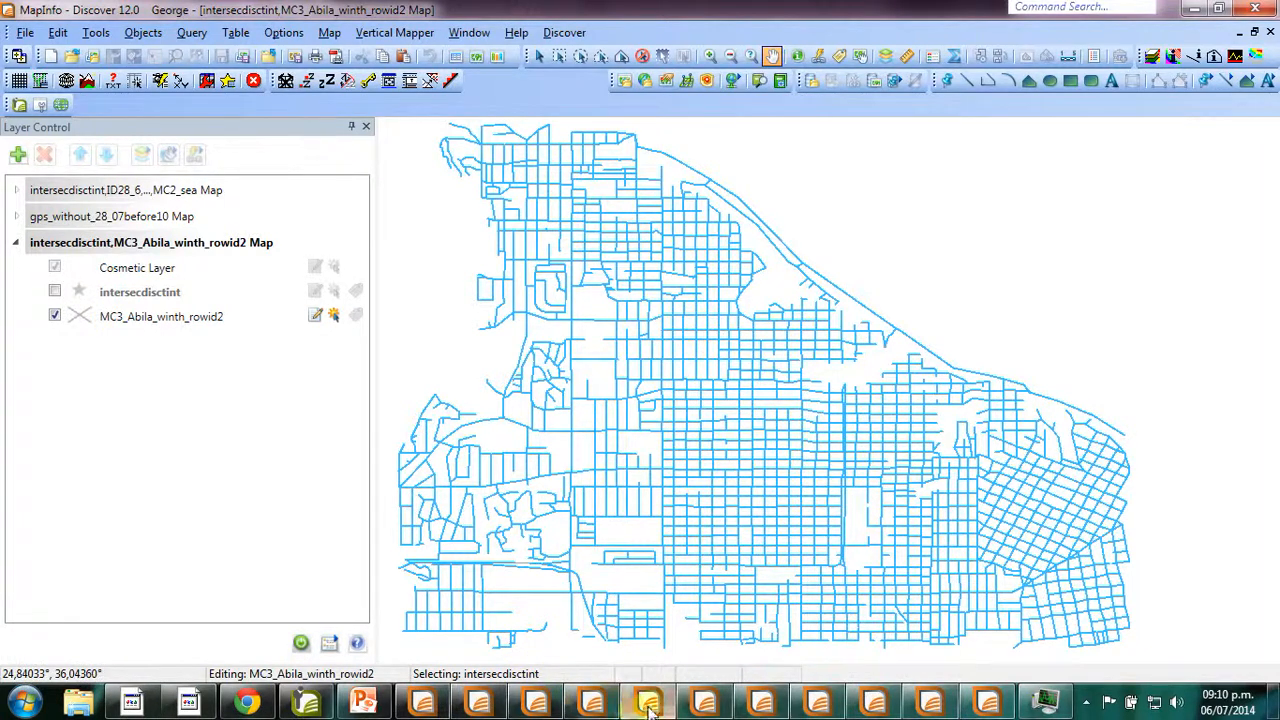
Bring up the map showing the intersecdisctint points and query the Yonille and Carretera intersection with the Info tool.
left_click(815, 700)
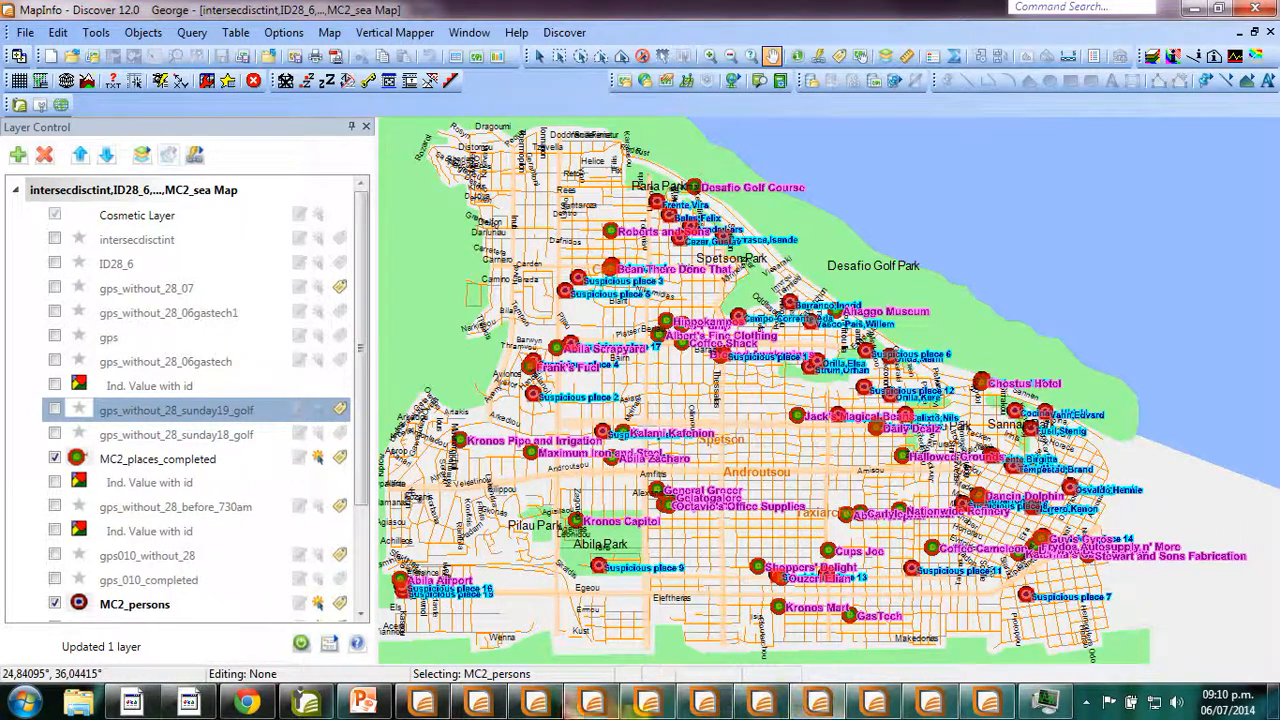
left_click(419, 705)
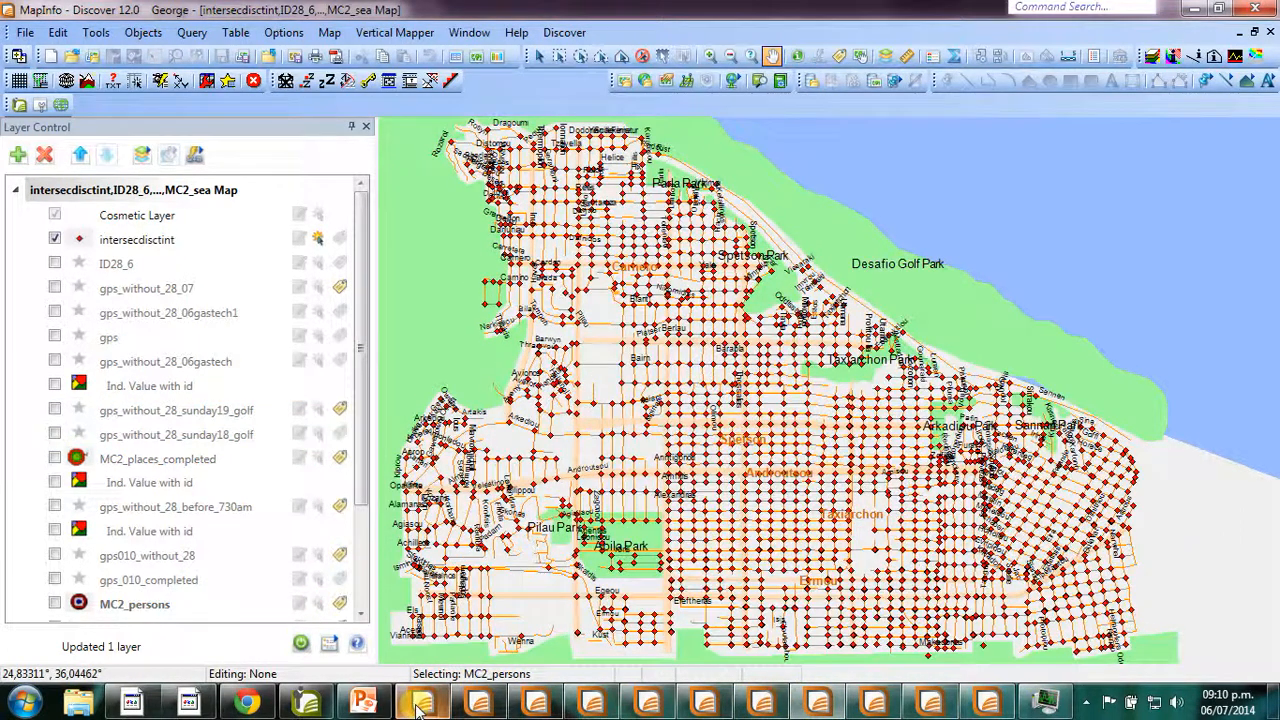
left_click(709, 55)
left_click_drag(556, 233, 692, 318)
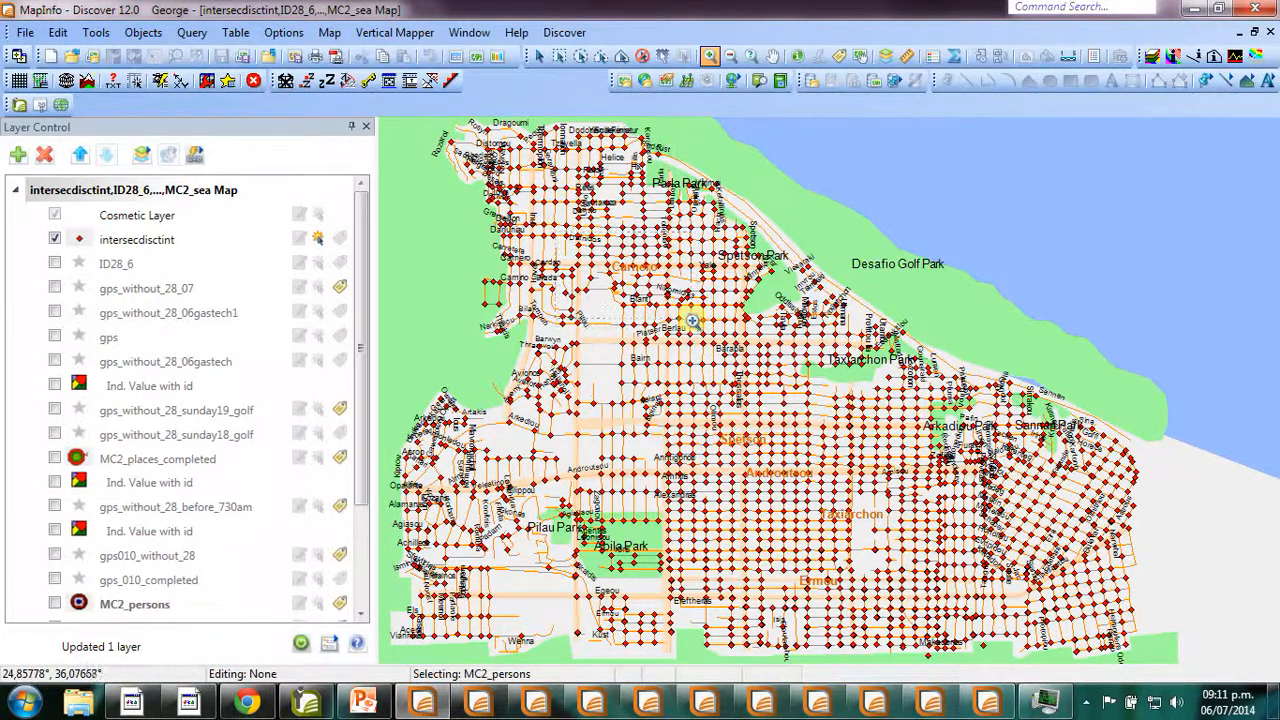
left_click(797, 55)
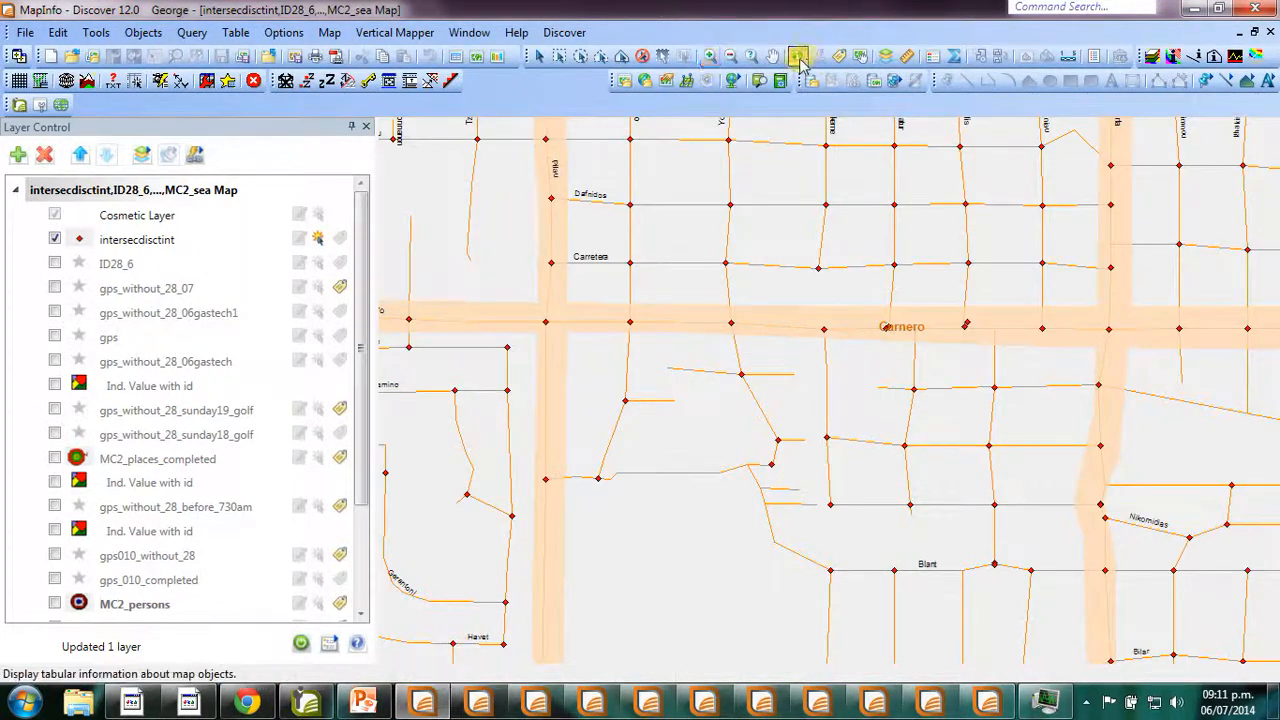
left_click(725, 258)
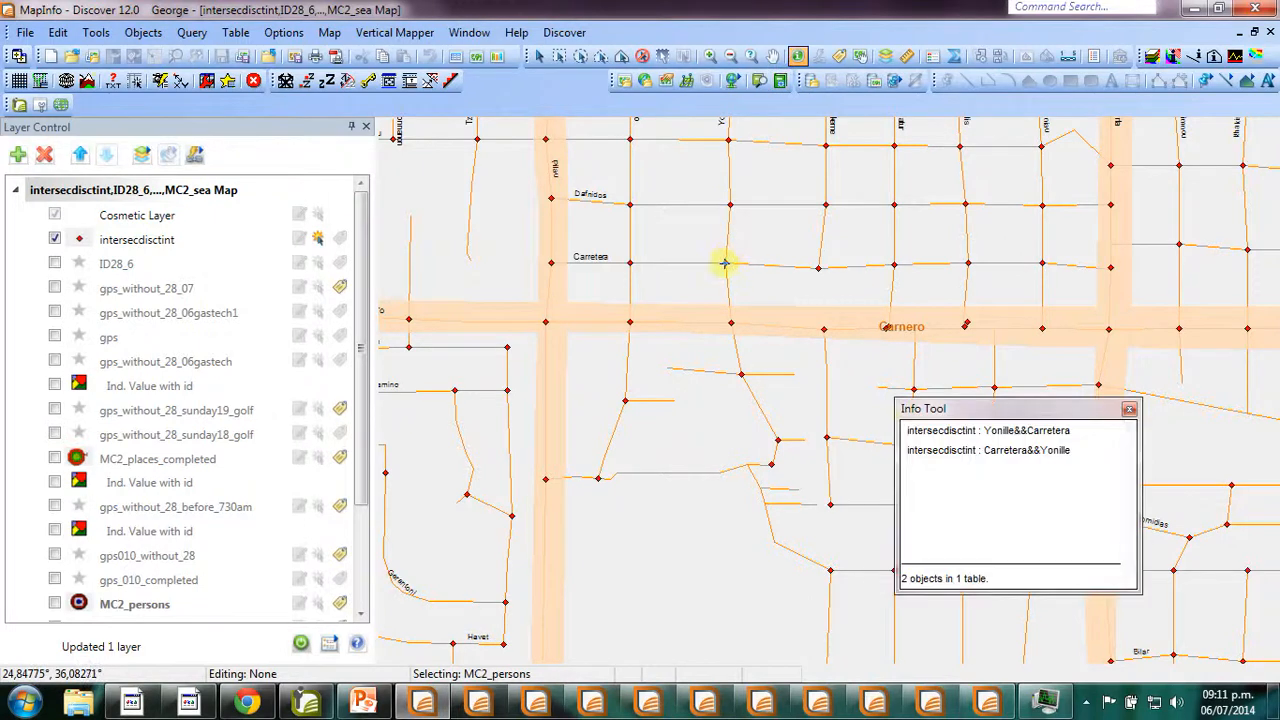
Open the Yonille&&Carretera record and examine its long, SIntersec and Intersecs values.
left_click(912, 432)
left_click_drag(1013, 472, 912, 474)
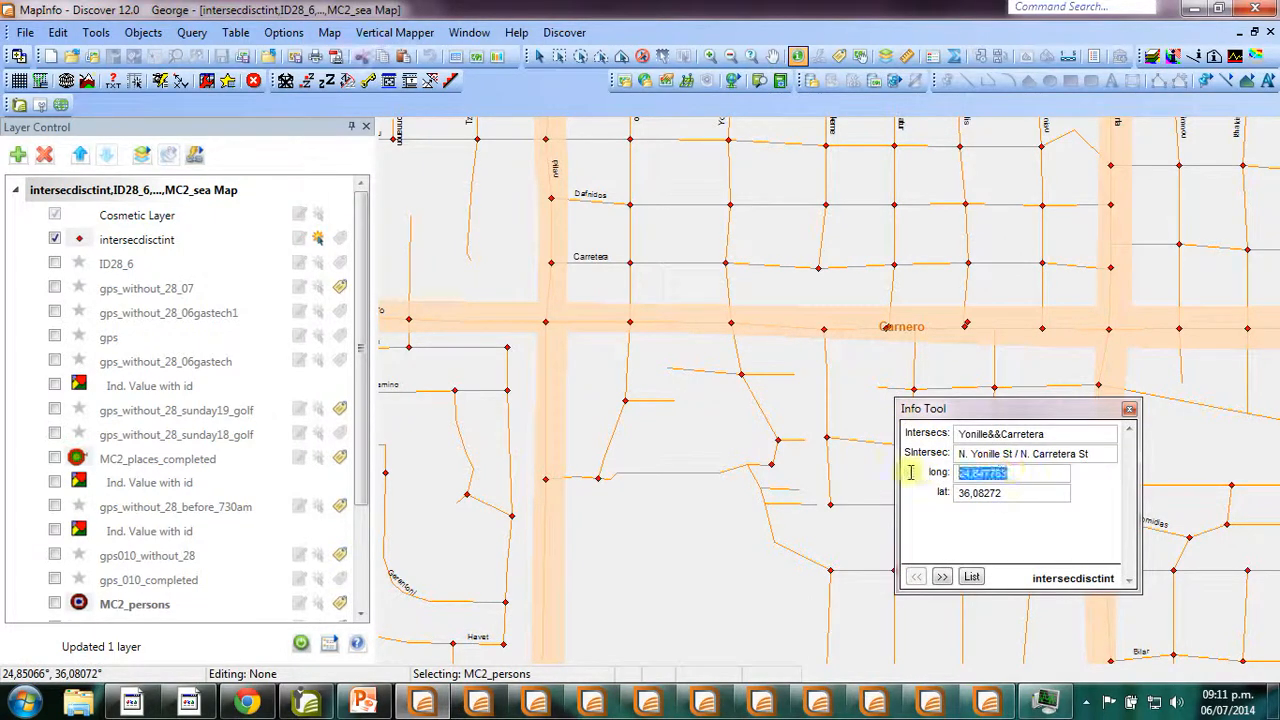
left_click_drag(1089, 453, 940, 455)
left_click_drag(1060, 433, 880, 429)
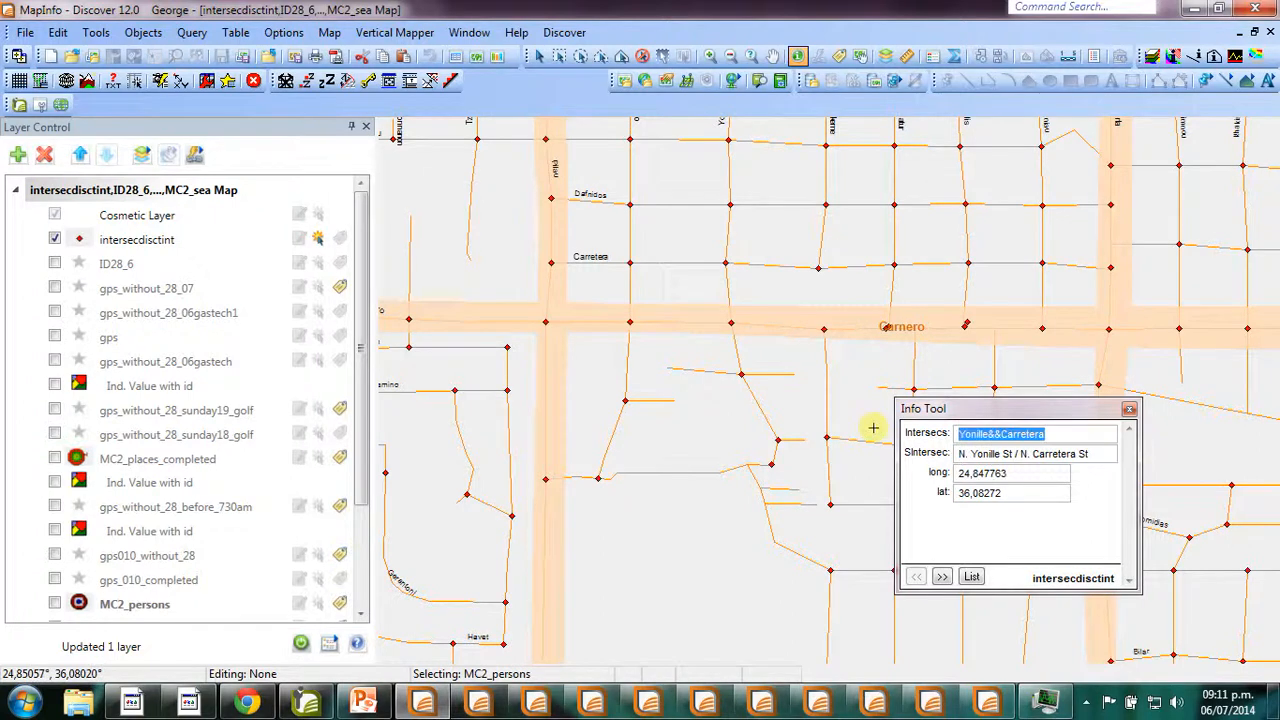
Switch to the map with the SQL Select query and examine its source tables and the condition matching street addresses to microblog events.
left_click(479, 702)
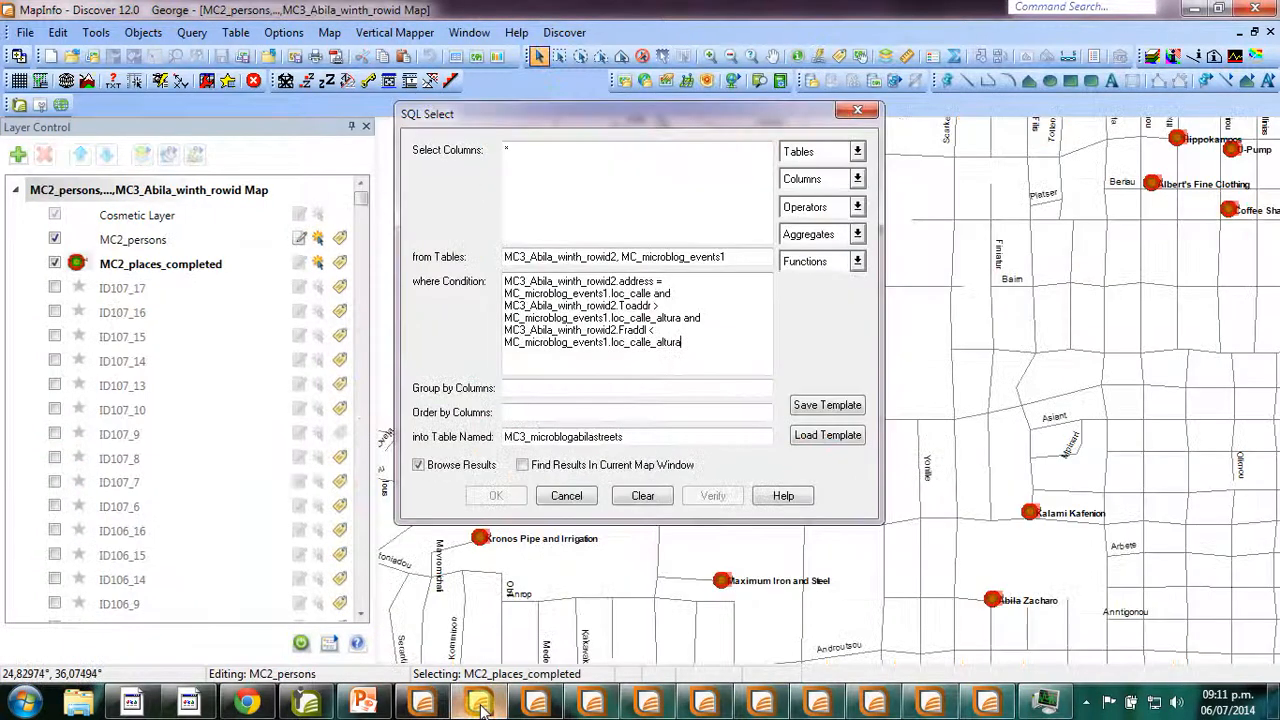
left_click_drag(681, 342, 512, 318)
left_click(686, 340)
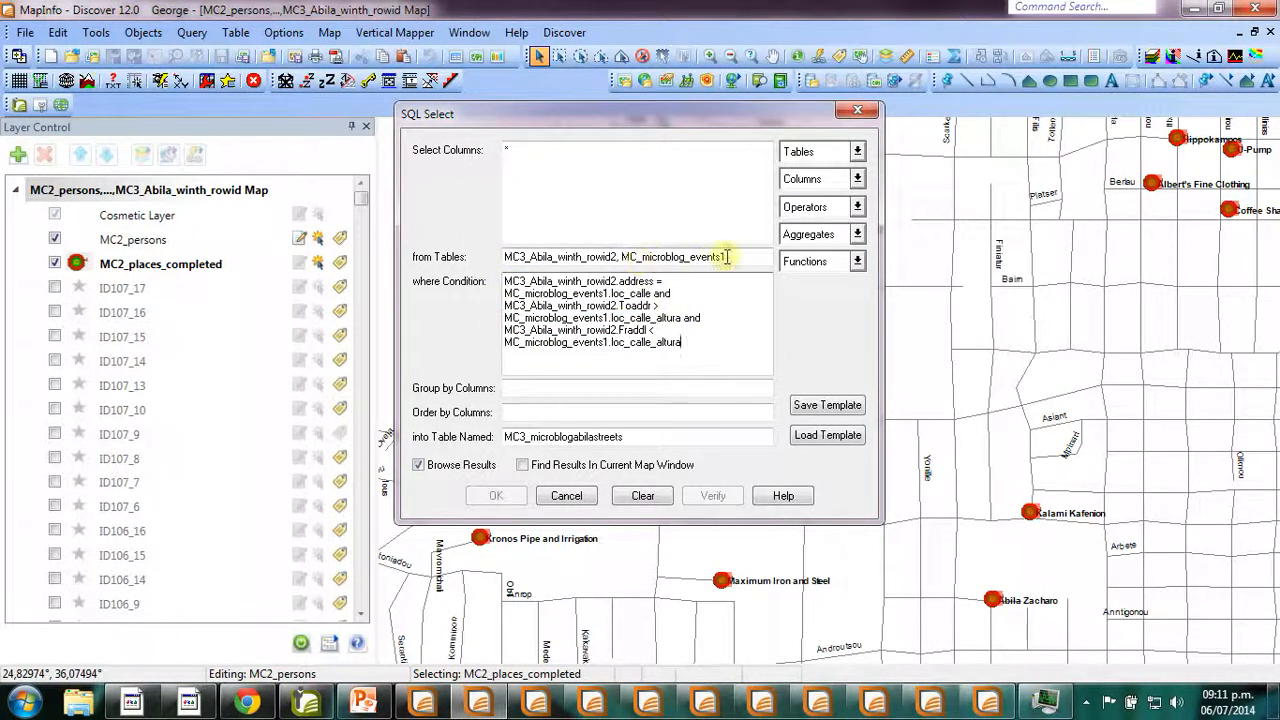
left_click_drag(727, 256, 520, 283)
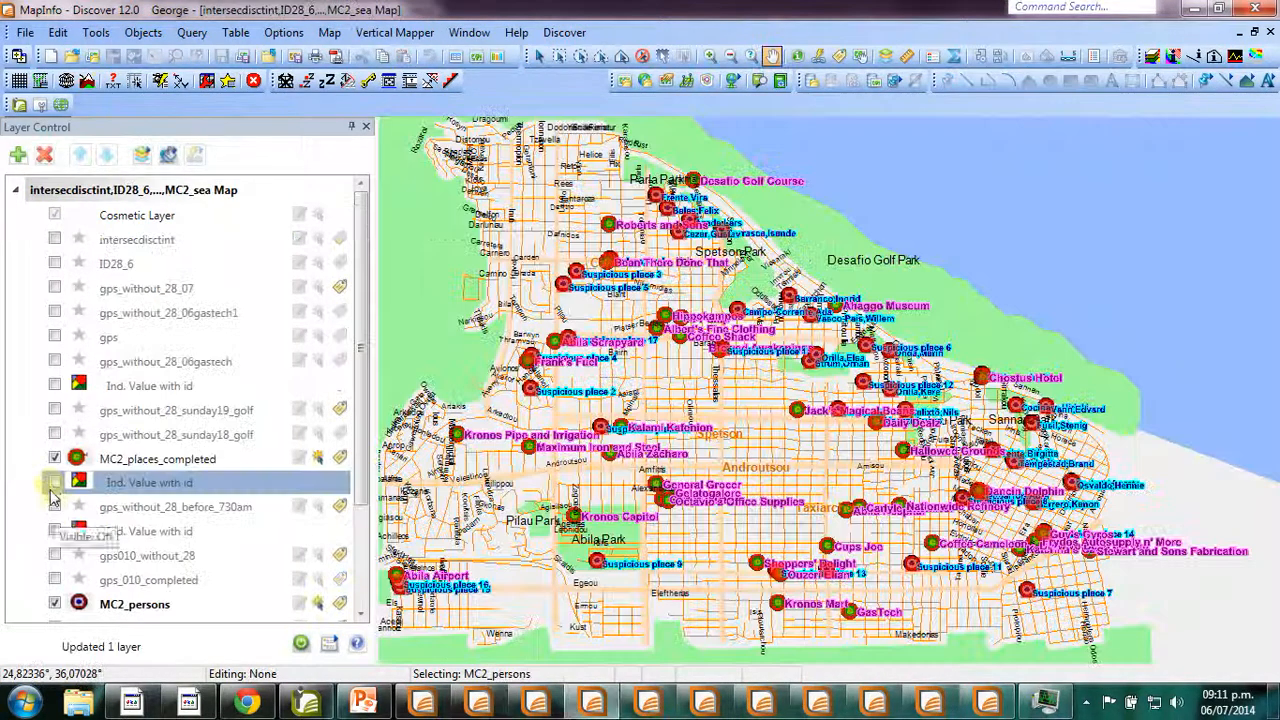
On the places and persons map, show the Ind. Value with id theme directly below MC2_places_completed and inspect the tracks around Spetson Park.
left_click(54, 482)
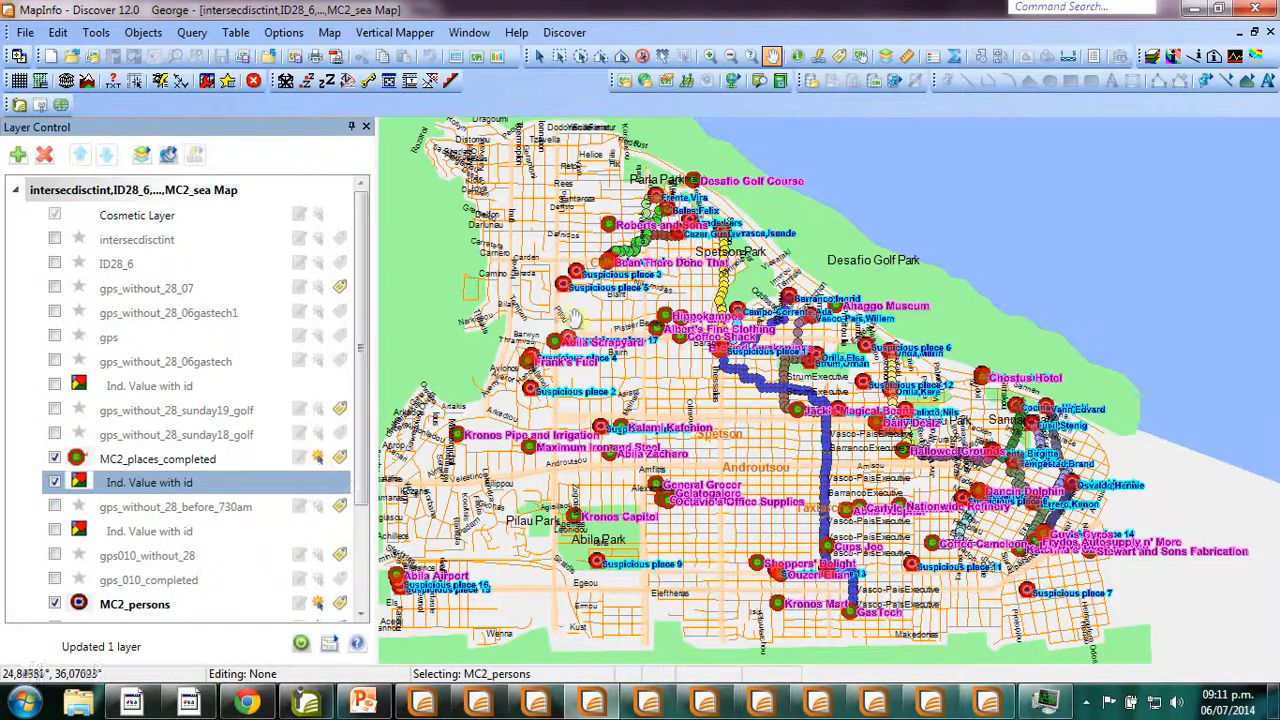
left_click(709, 56)
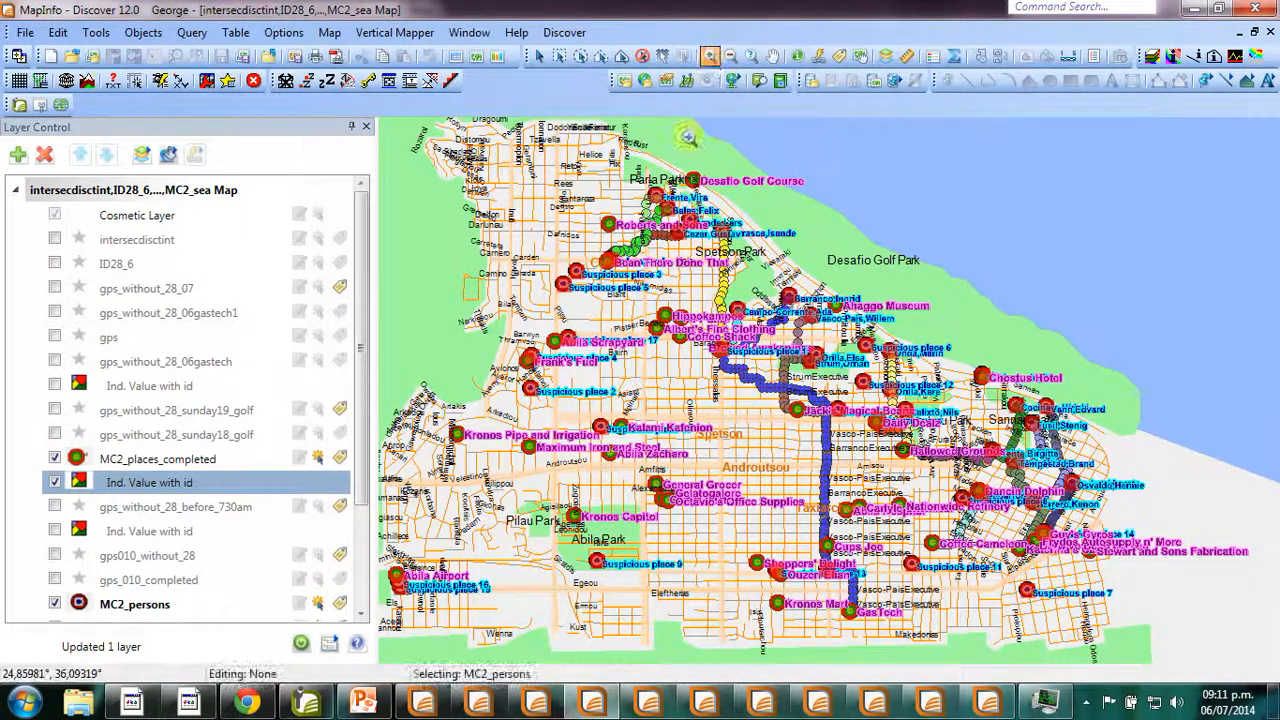
left_click_drag(593, 160, 807, 352)
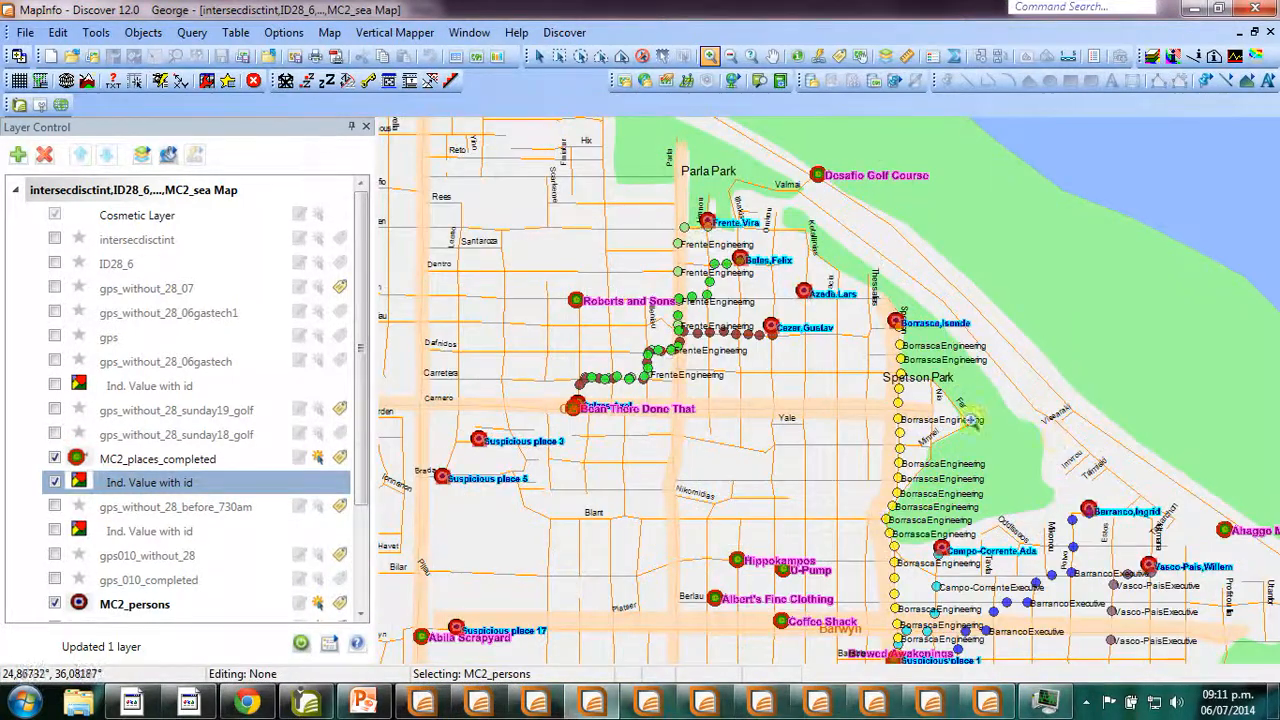
Query objects along the yellow track beside Spetson Park with the Info tool, and inspect the tracks leading to Bean There Done That.
left_click(797, 56)
left_click(902, 343)
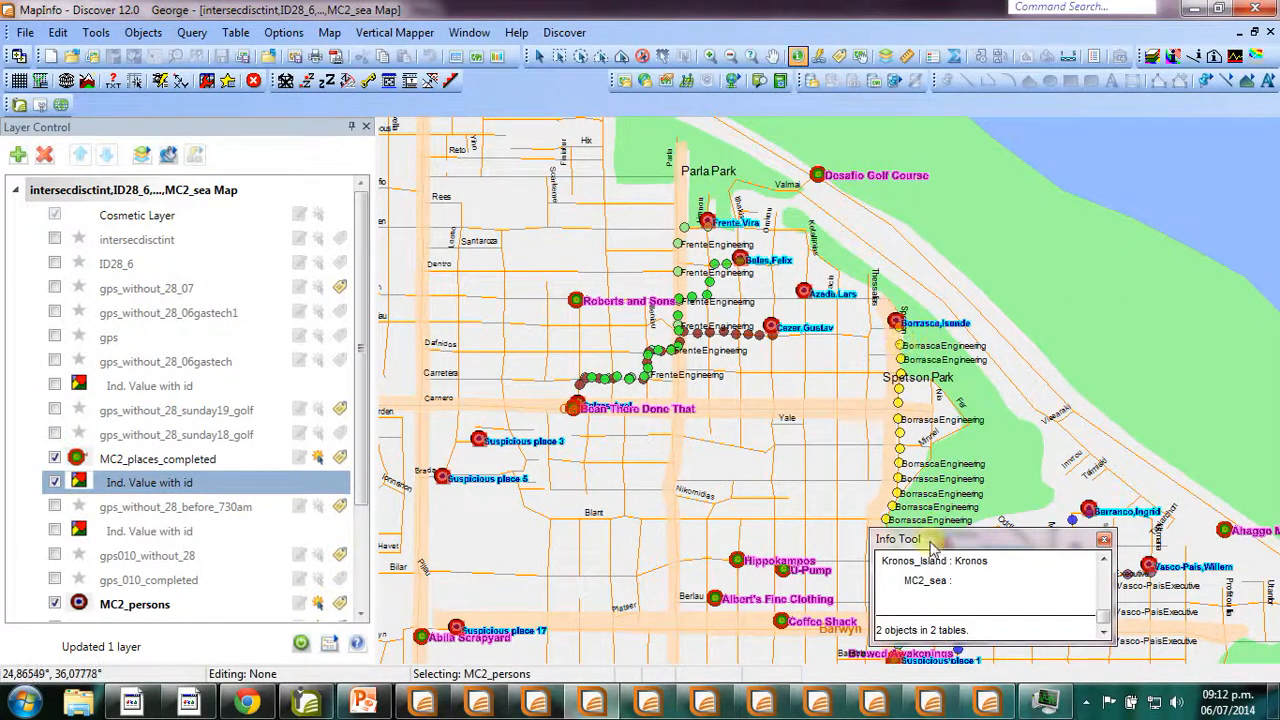
left_click(898, 403)
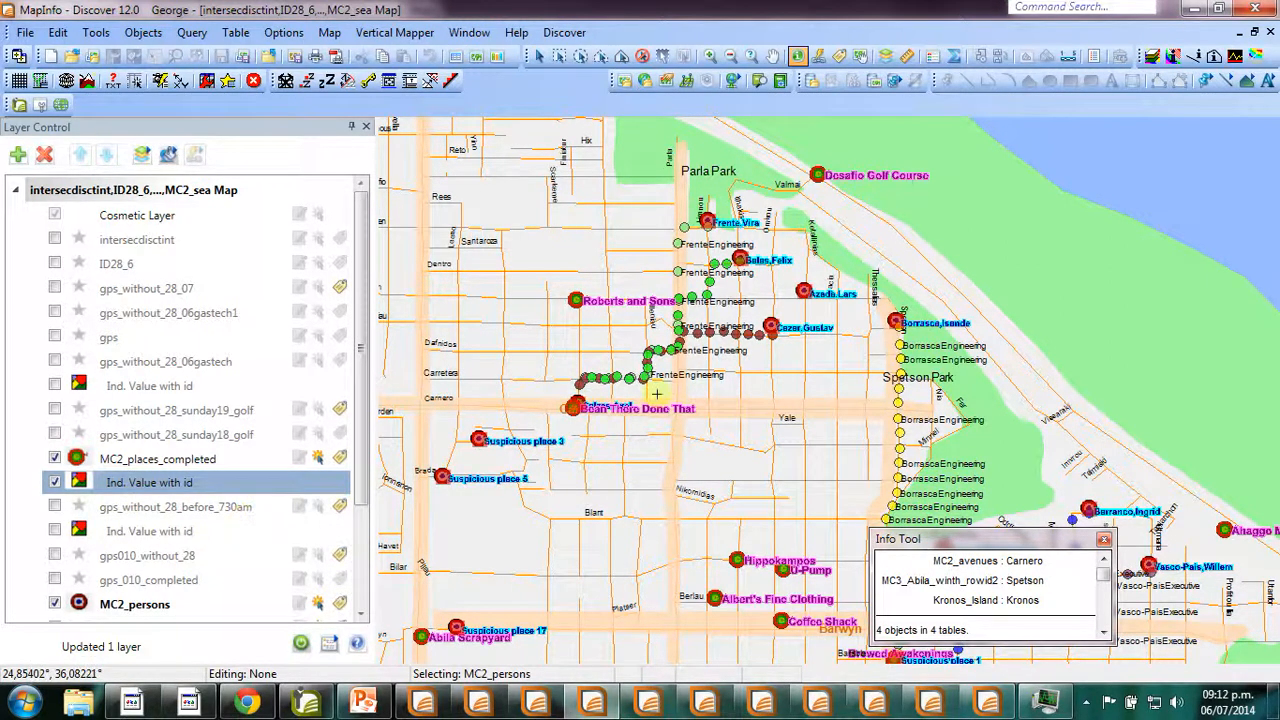
left_click(709, 56)
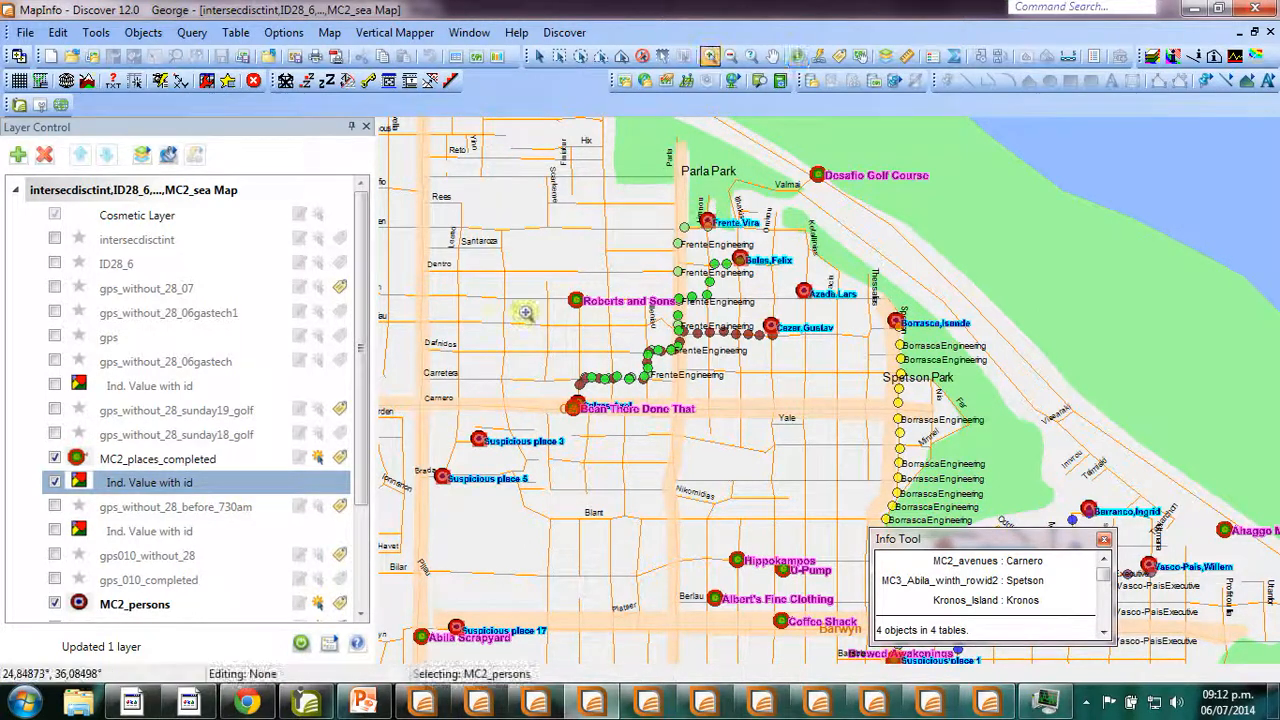
left_click_drag(534, 283, 757, 420)
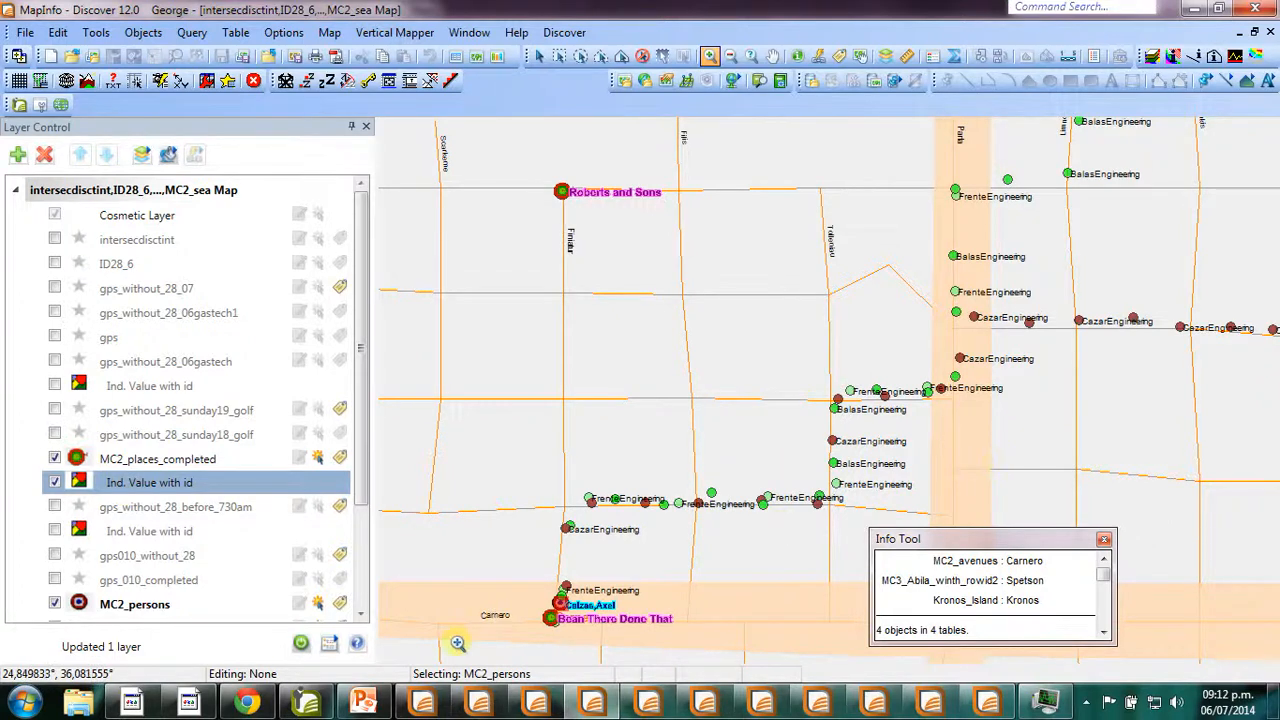
Switch to the GTMH page in Chrome and examine the time chart of visits for the checked businesses.
left_click(246, 703)
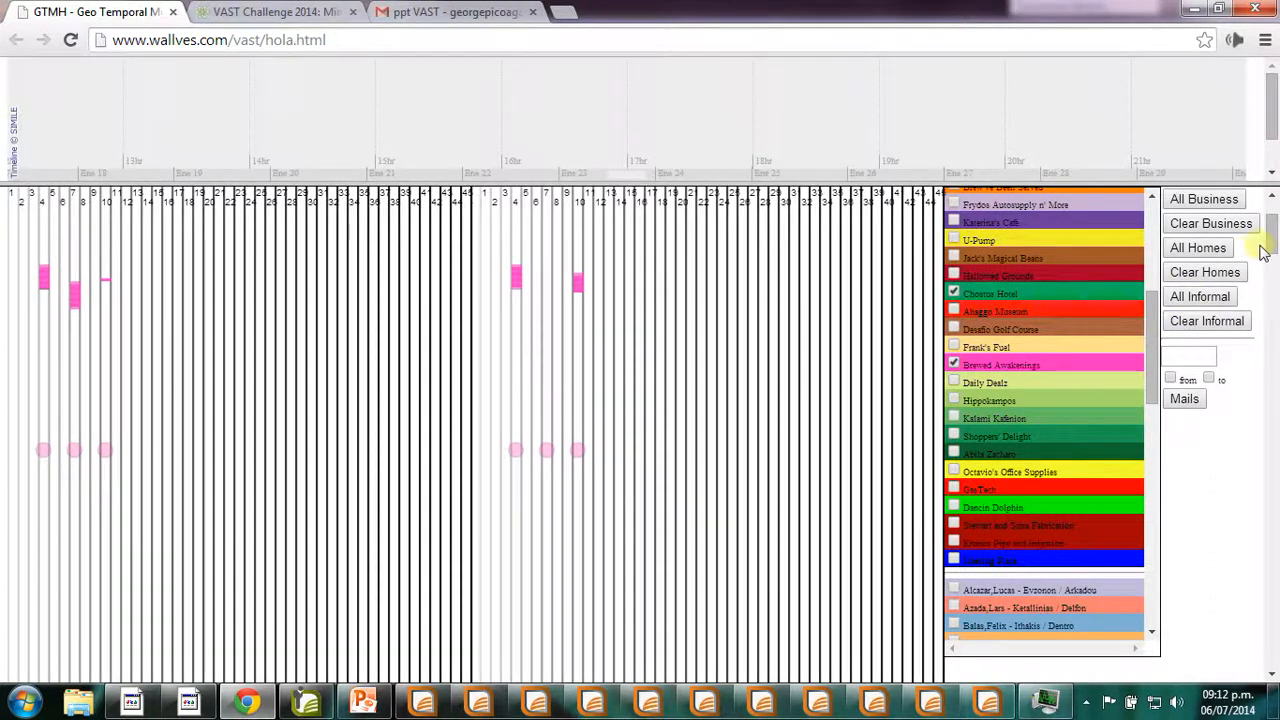
mouse_move(1270, 245)
left_mouse_down()
mouse_move(1273, 410)
mouse_move(1273, 222)
left_mouse_up()
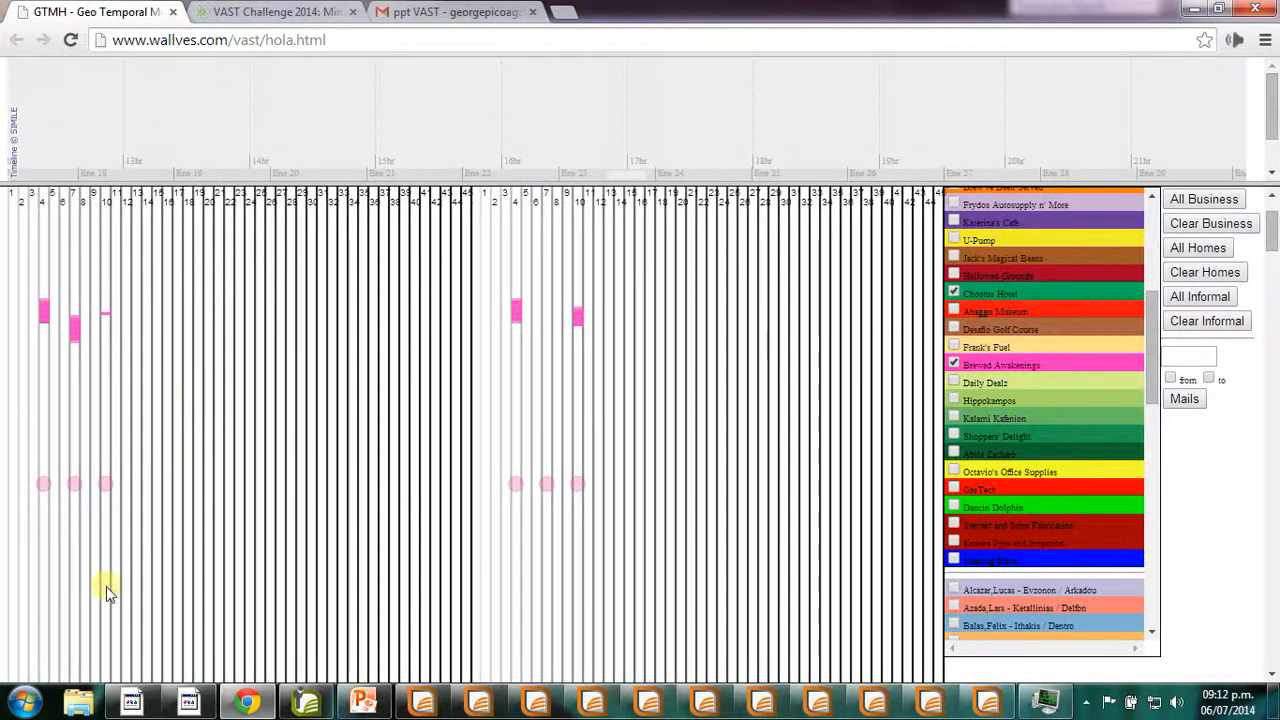
In the MapInfo window with the ID107_15 map, hide ID28_6, show the ID107_15 layer and examine its timestamped route near Nationwide Refinery.
left_click(756, 699)
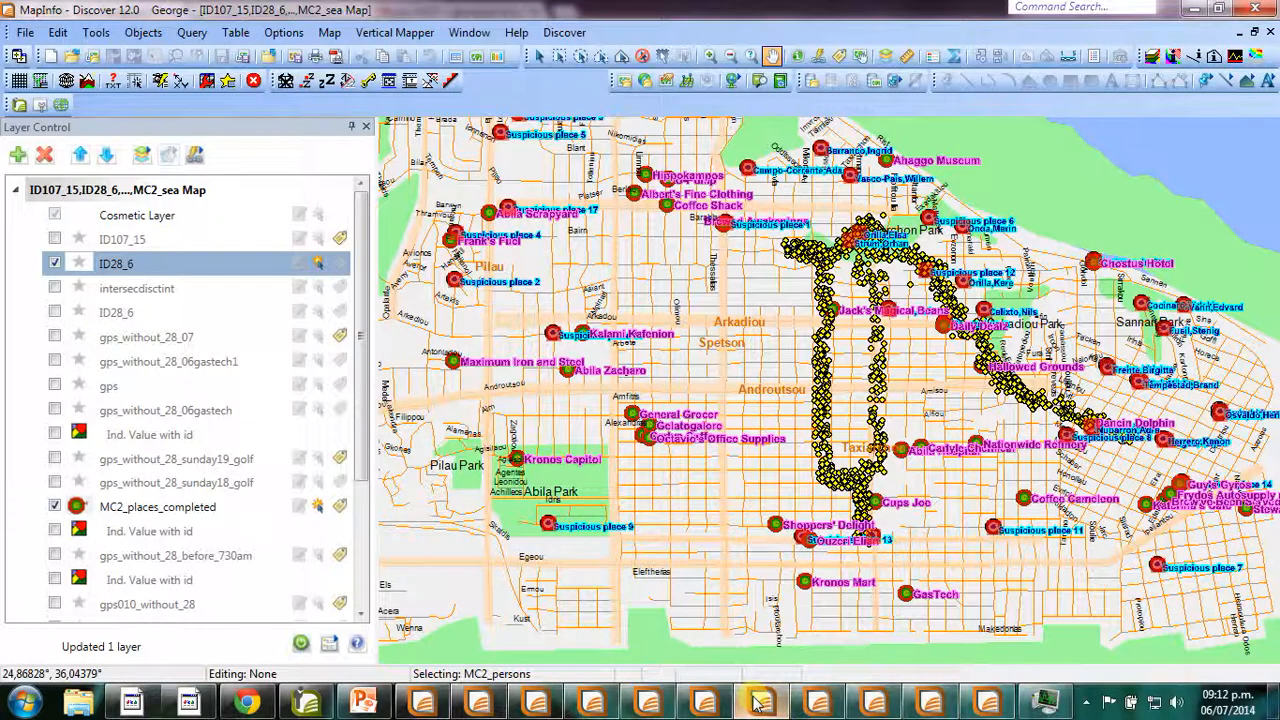
left_click(53, 239)
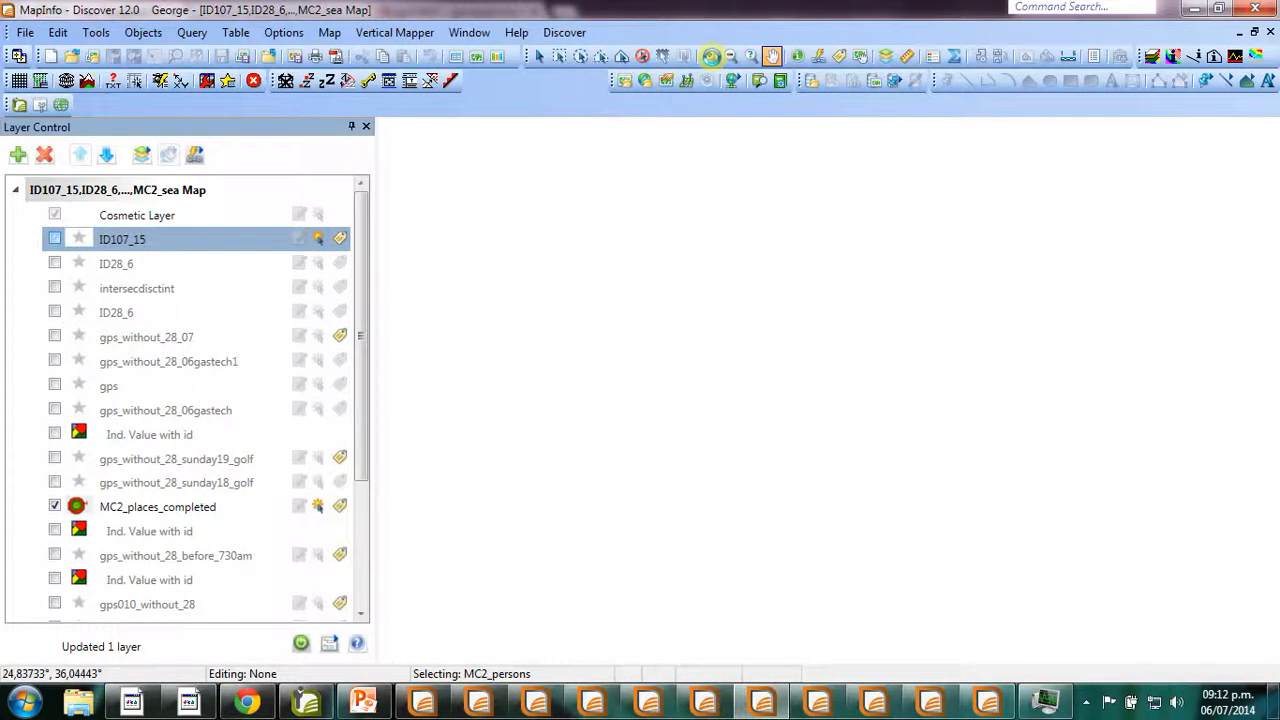
left_click(54, 239)
left_click(710, 56)
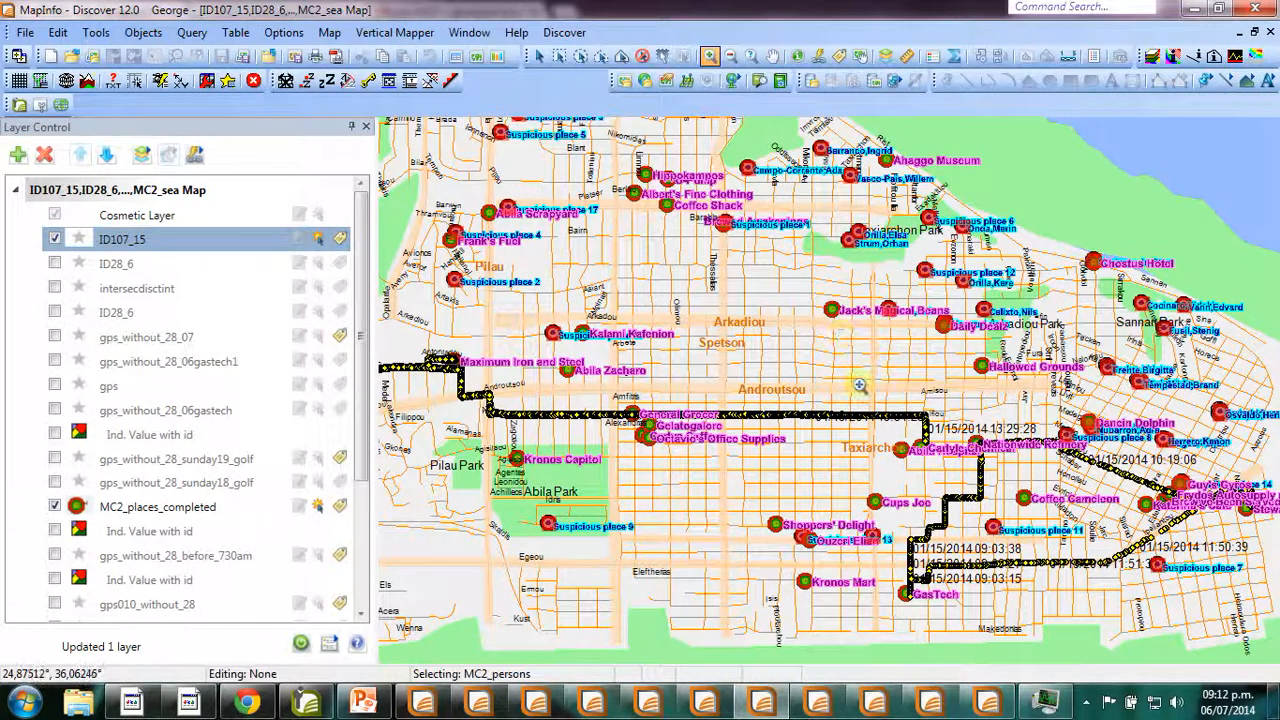
left_click_drag(828, 373, 1030, 528)
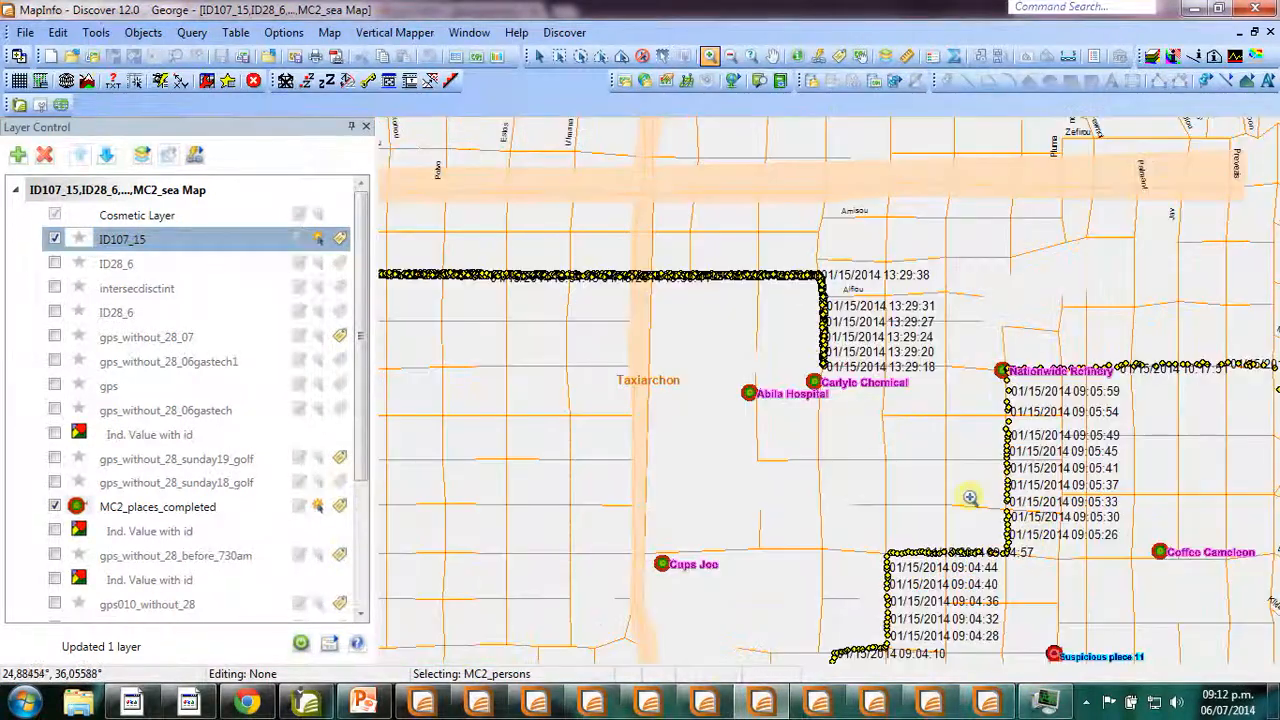
left_click_drag(1003, 327, 992, 401)
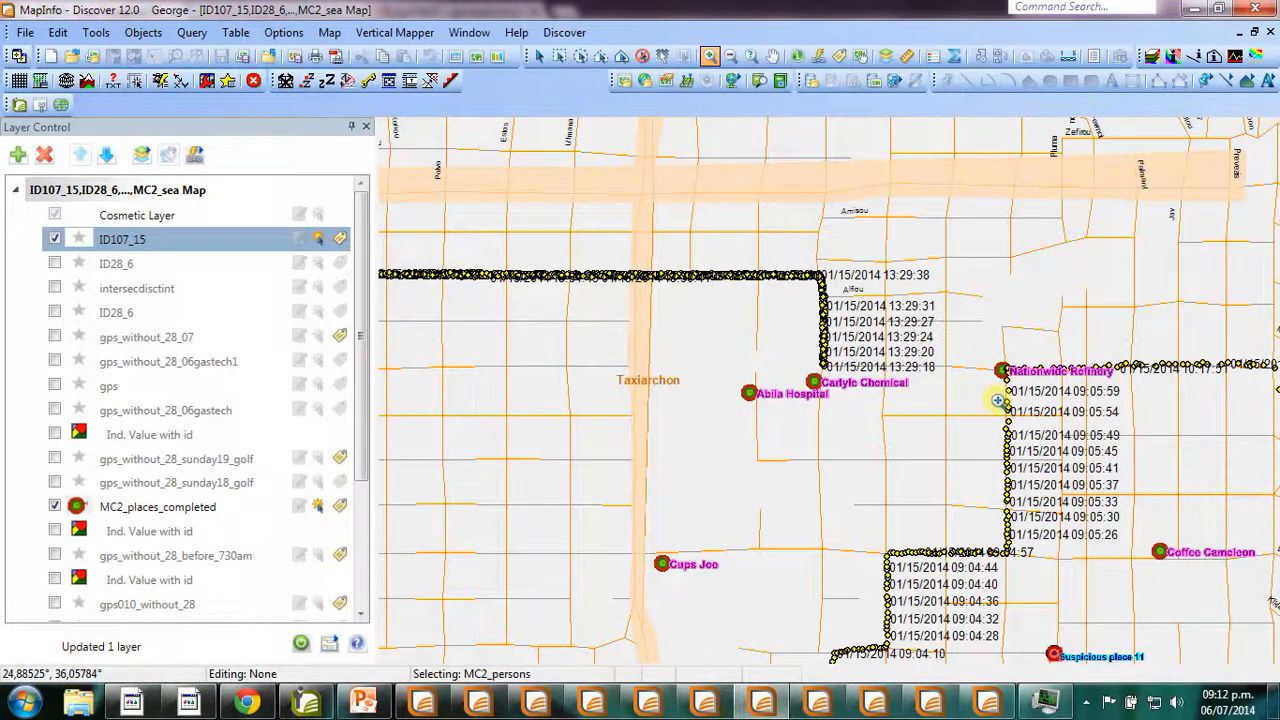
Switch to the window with the query tables, close the Query2 browser, maximize Query1 and examine the name and Fraddr values of record 54.
left_click(930, 705)
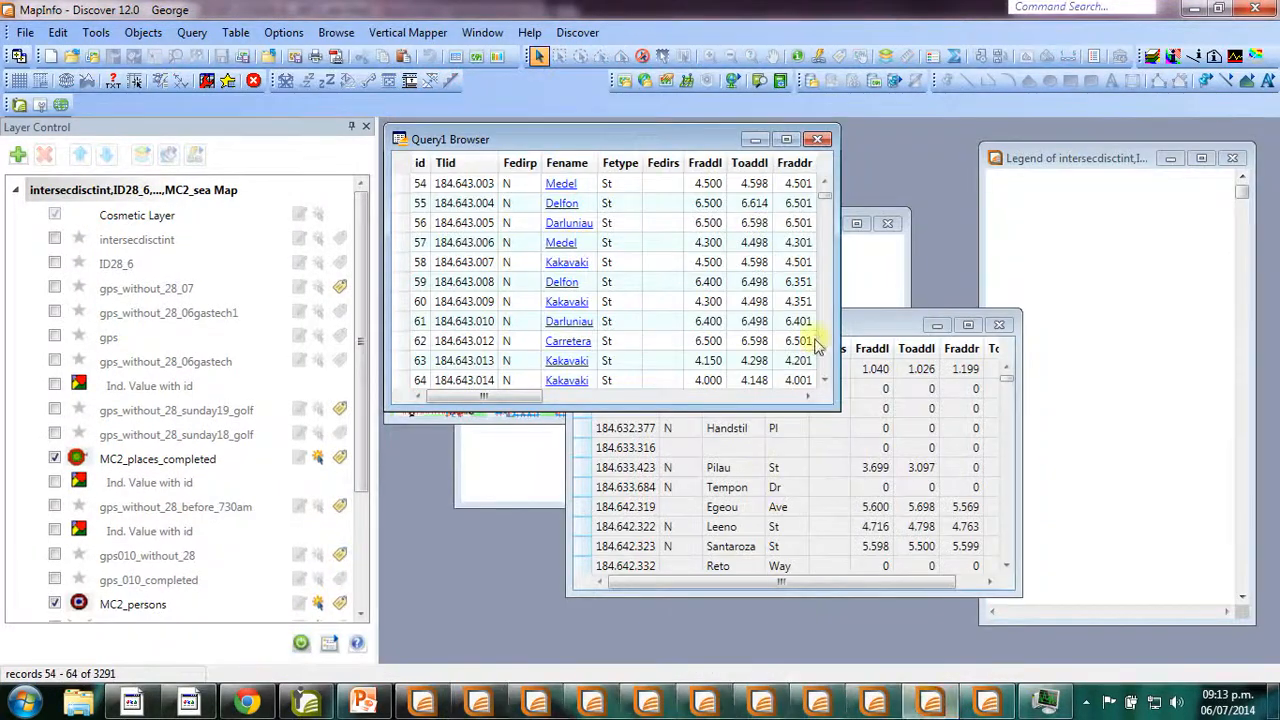
left_click(968, 330)
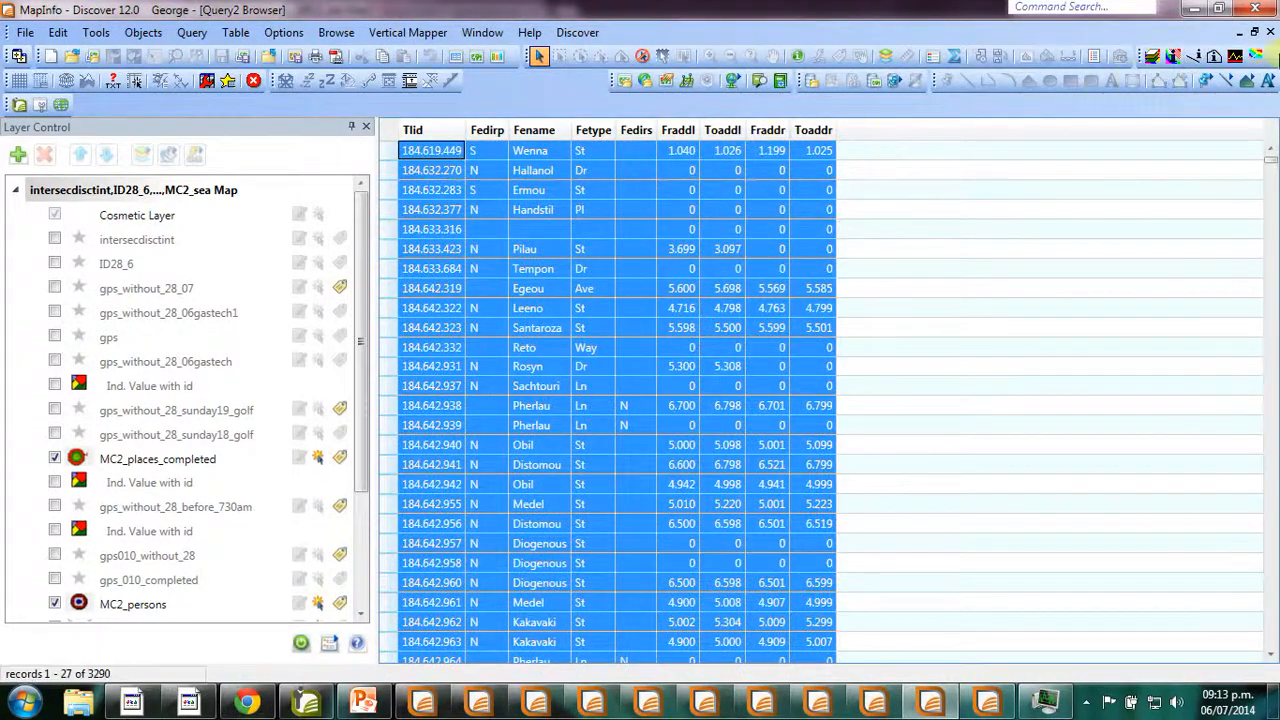
left_click(1254, 33)
left_click(786, 140)
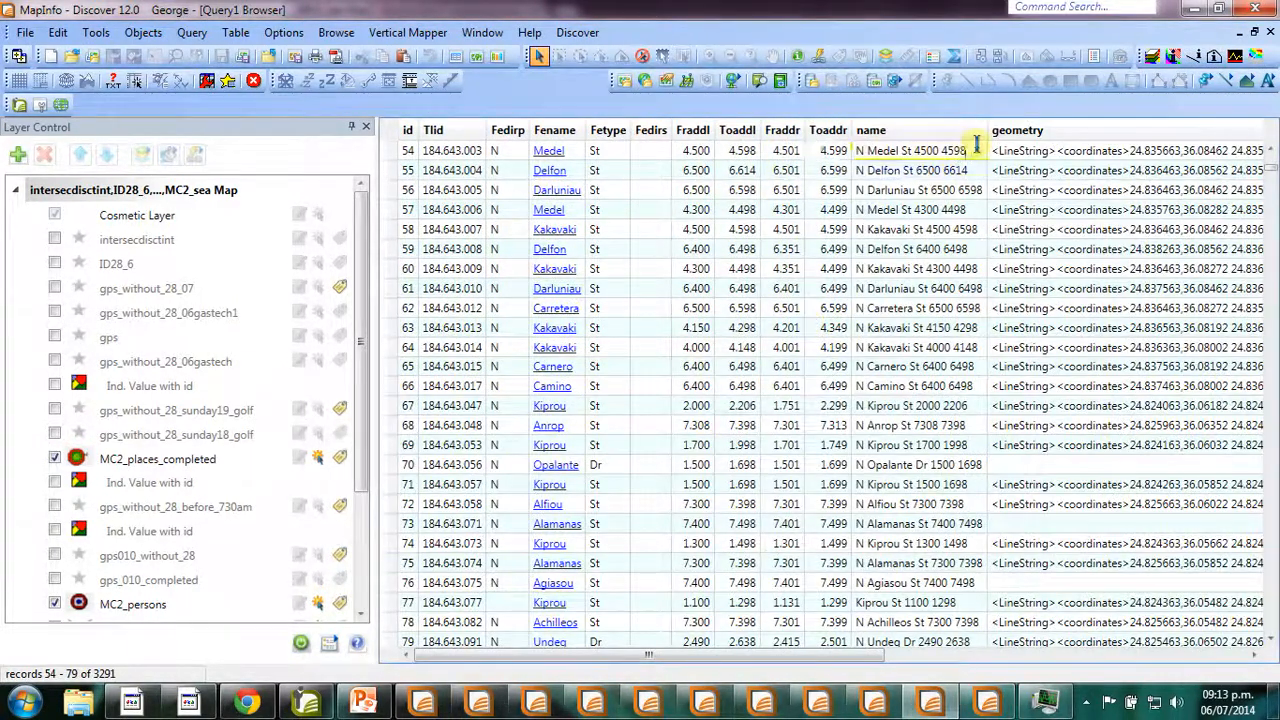
left_click(975, 150)
left_click(779, 150)
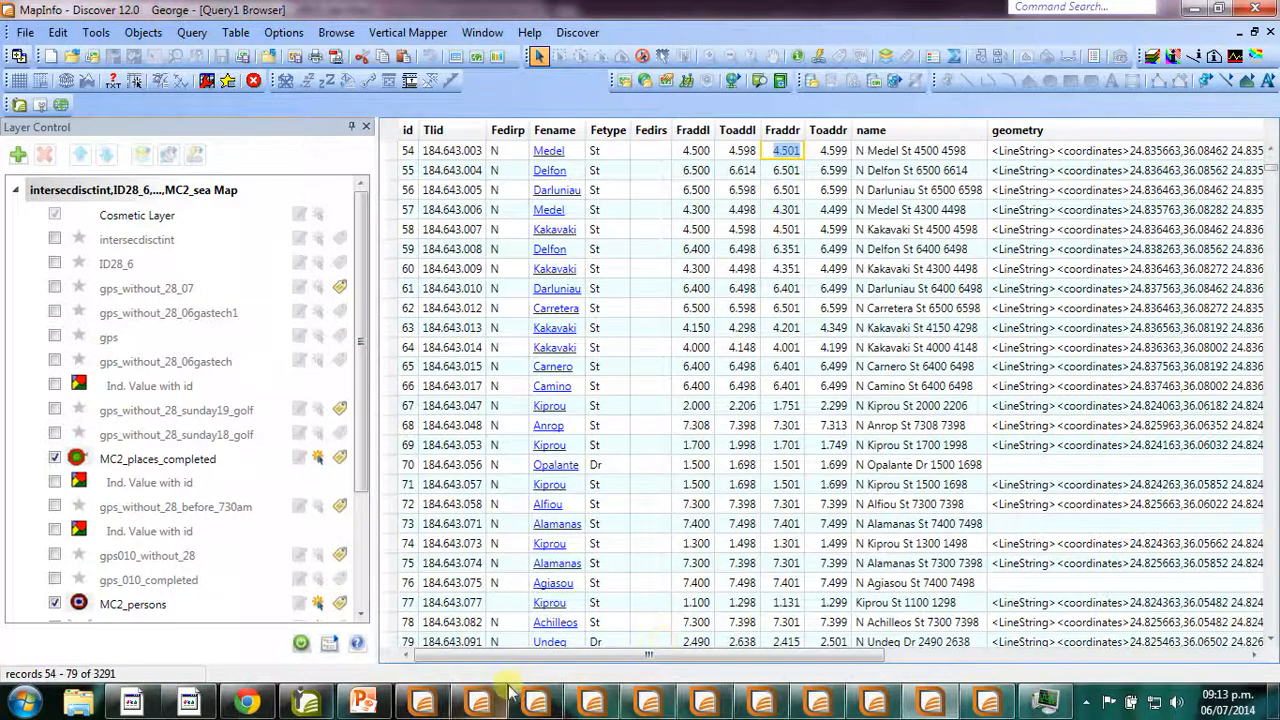
Switch to the MapInfo window with the intersecdisctint map and show the gps_without_28_sunday19_golf layer with its individual value theme by id.
left_click(817, 702)
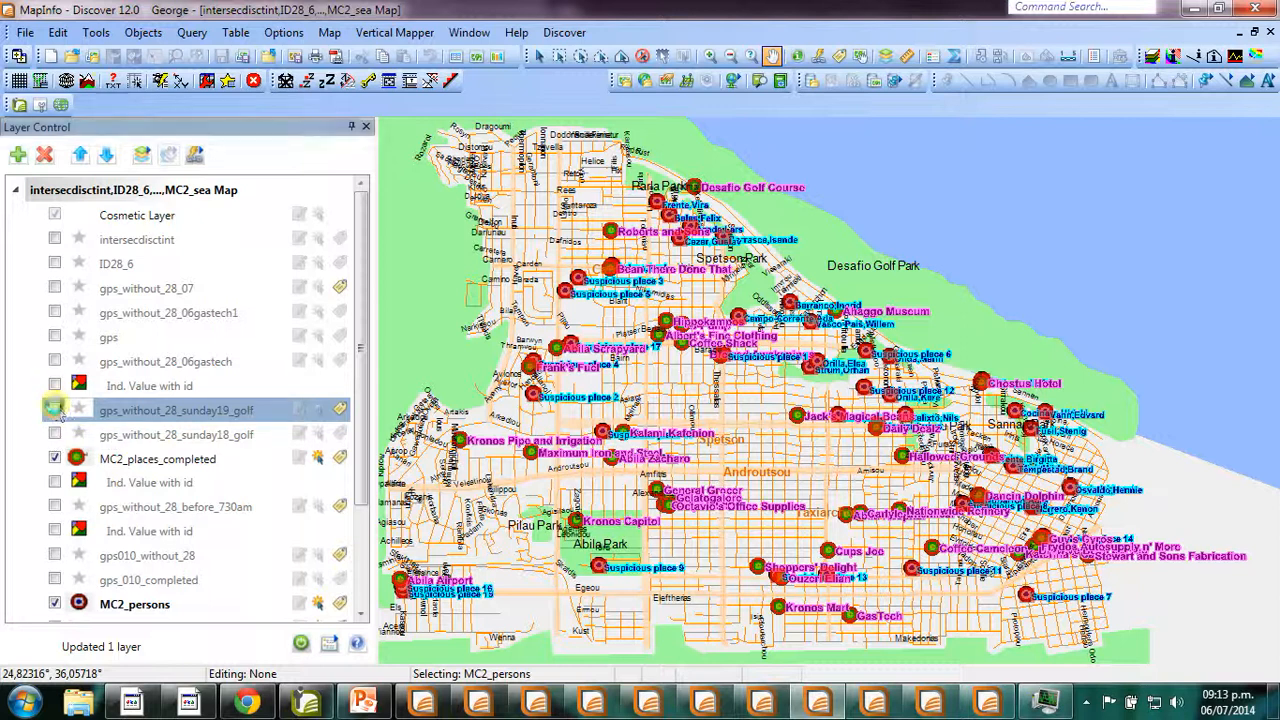
left_click(53, 386)
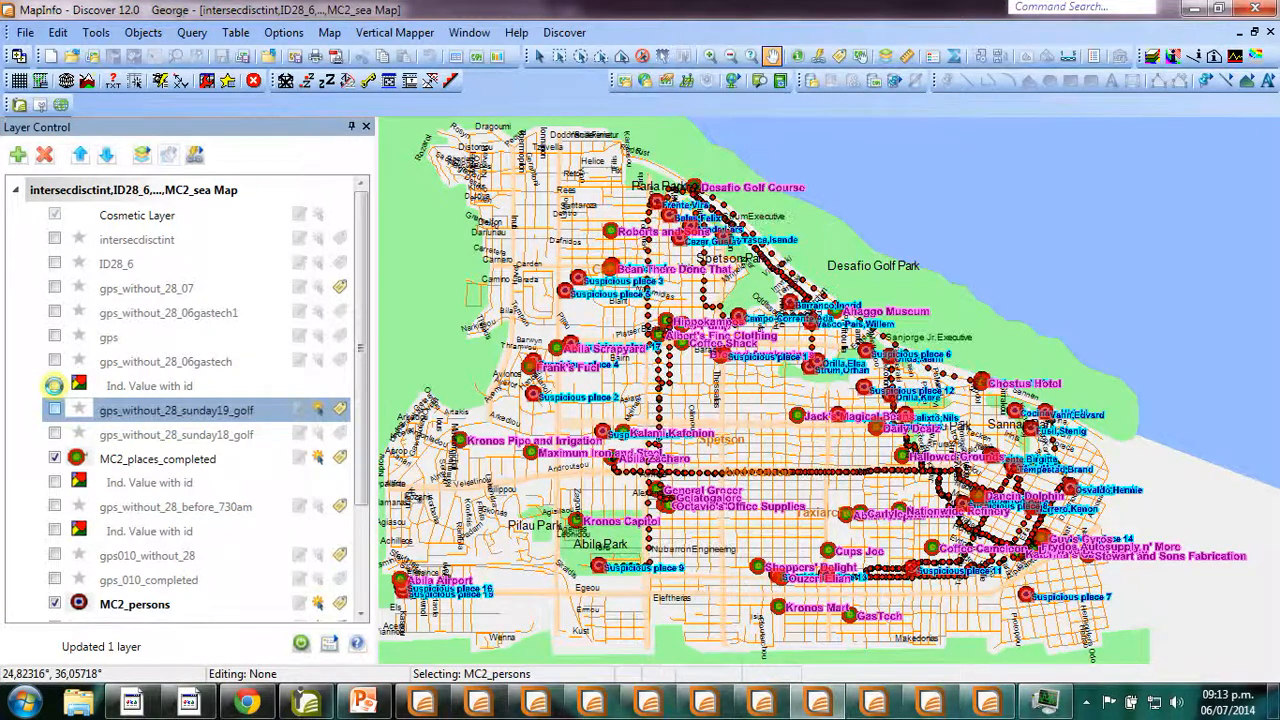
left_click(53, 386)
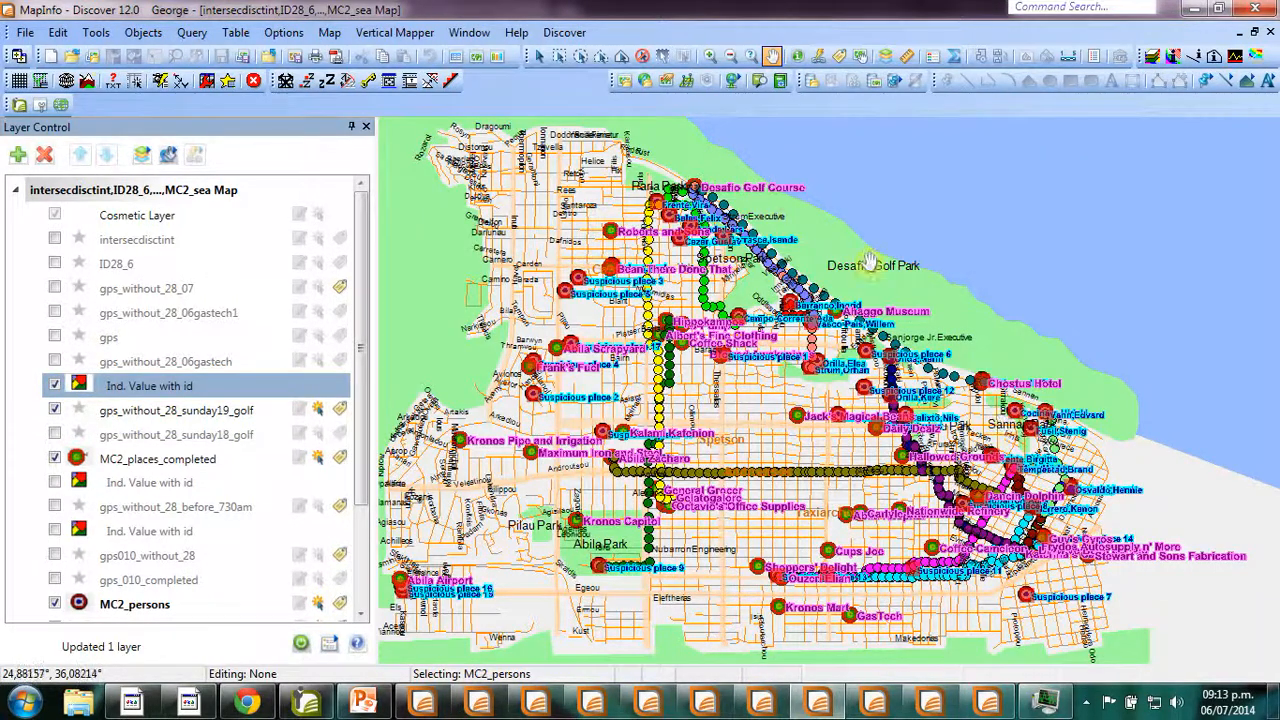
Examine the colored GPS tracks between Desafio Golf Course, Spetson Park and Bean There Done That up close.
left_click(709, 56)
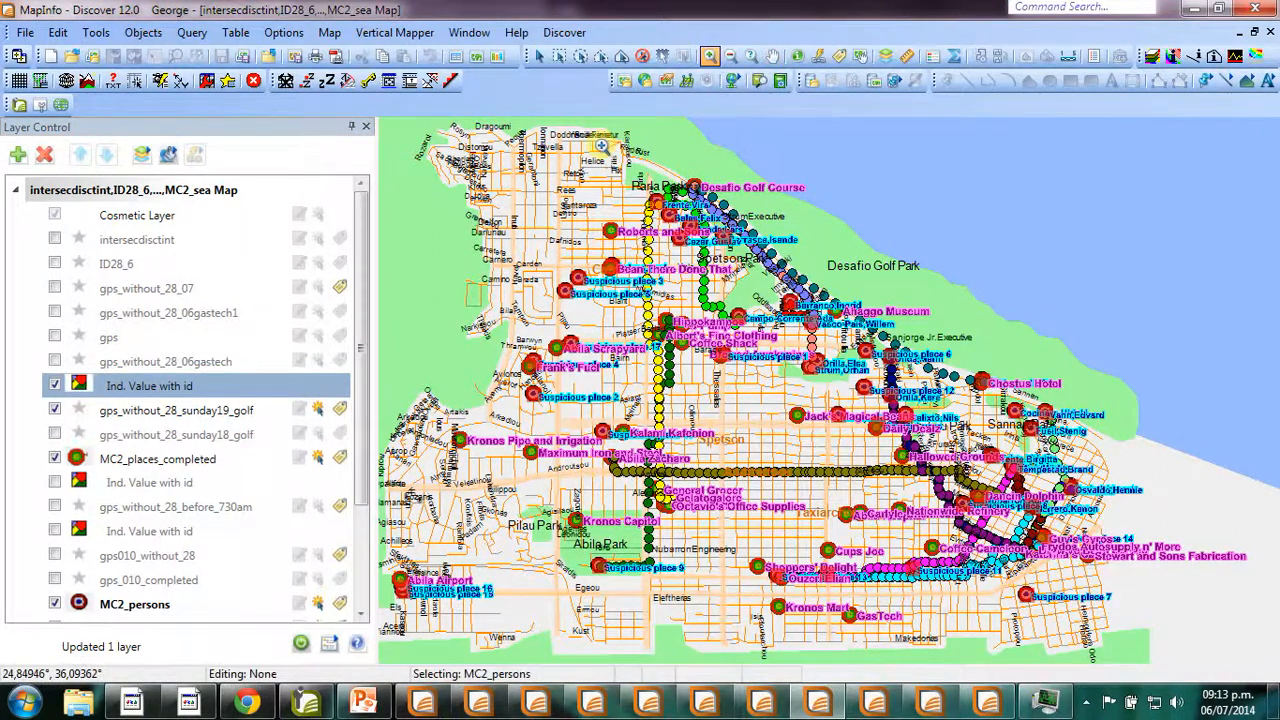
left_click_drag(602, 147, 924, 347)
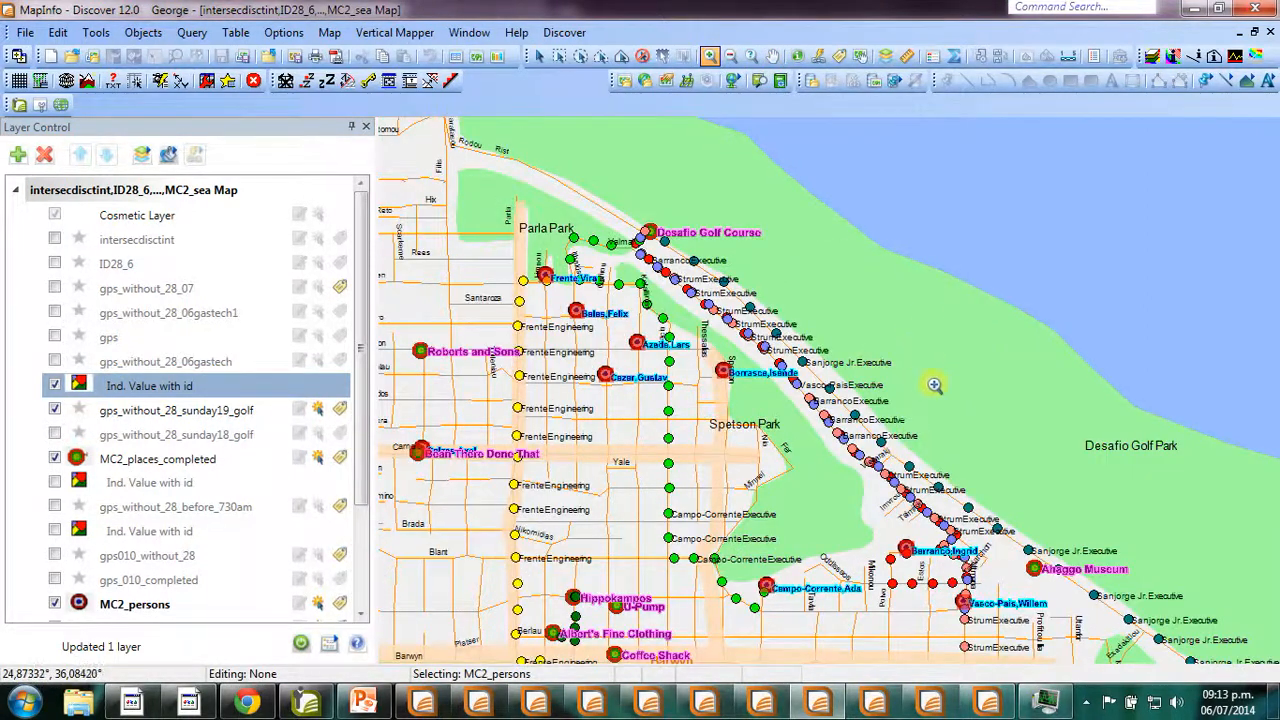
left_click(772, 56)
left_click_drag(640, 363, 790, 437)
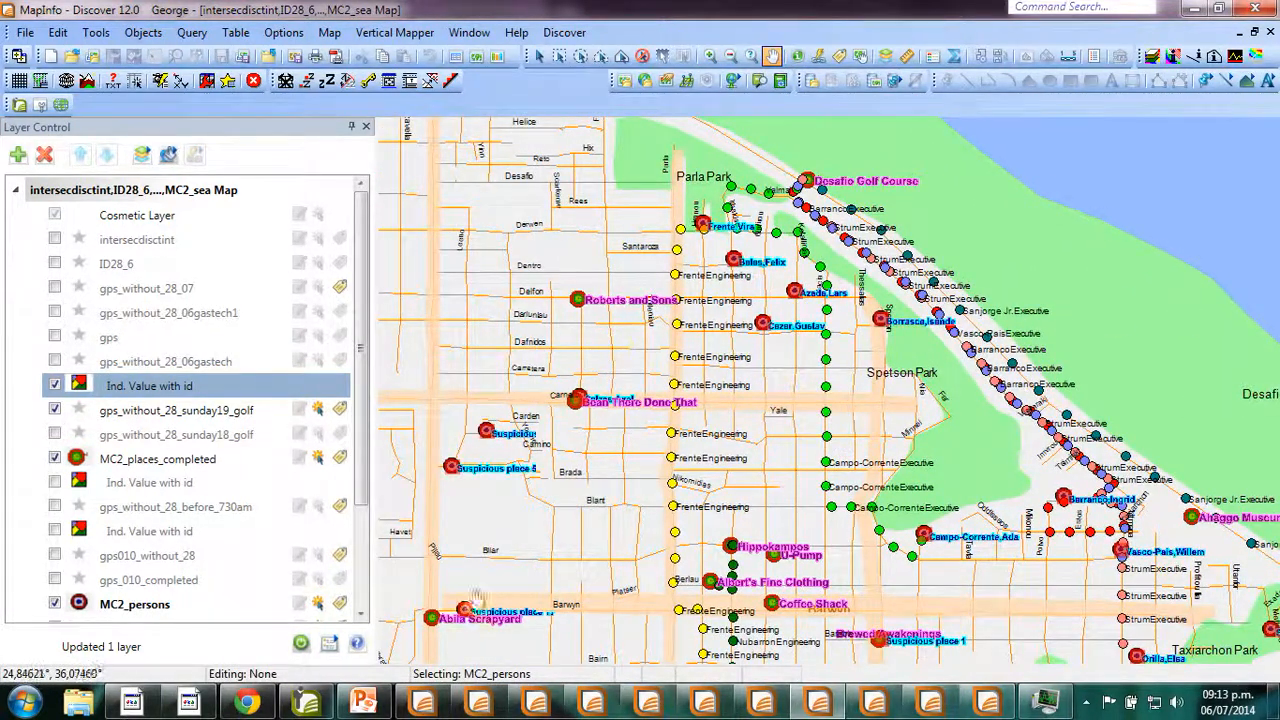
Switch to the MapInfo window with the regions map and examine the timestamped GPS points around Suspicious place 7 up close.
left_click(705, 703)
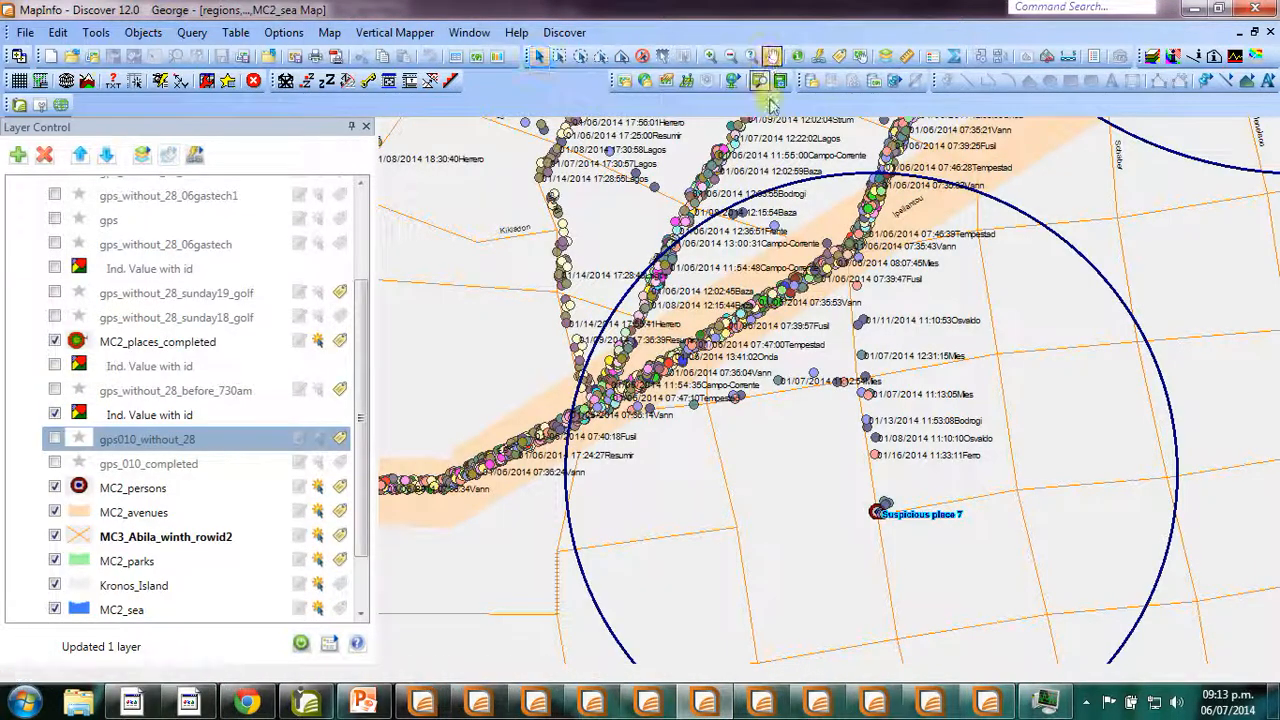
left_click(772, 57)
left_click_drag(775, 365, 730, 340)
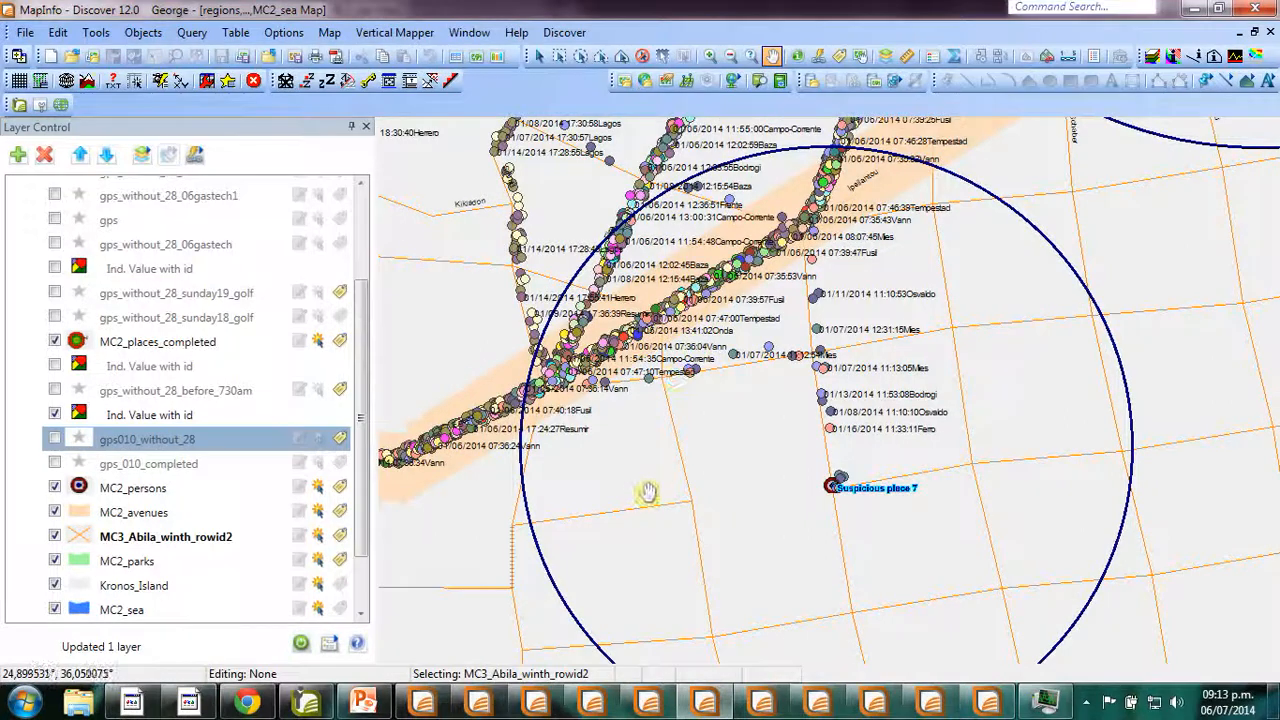
left_click(710, 56)
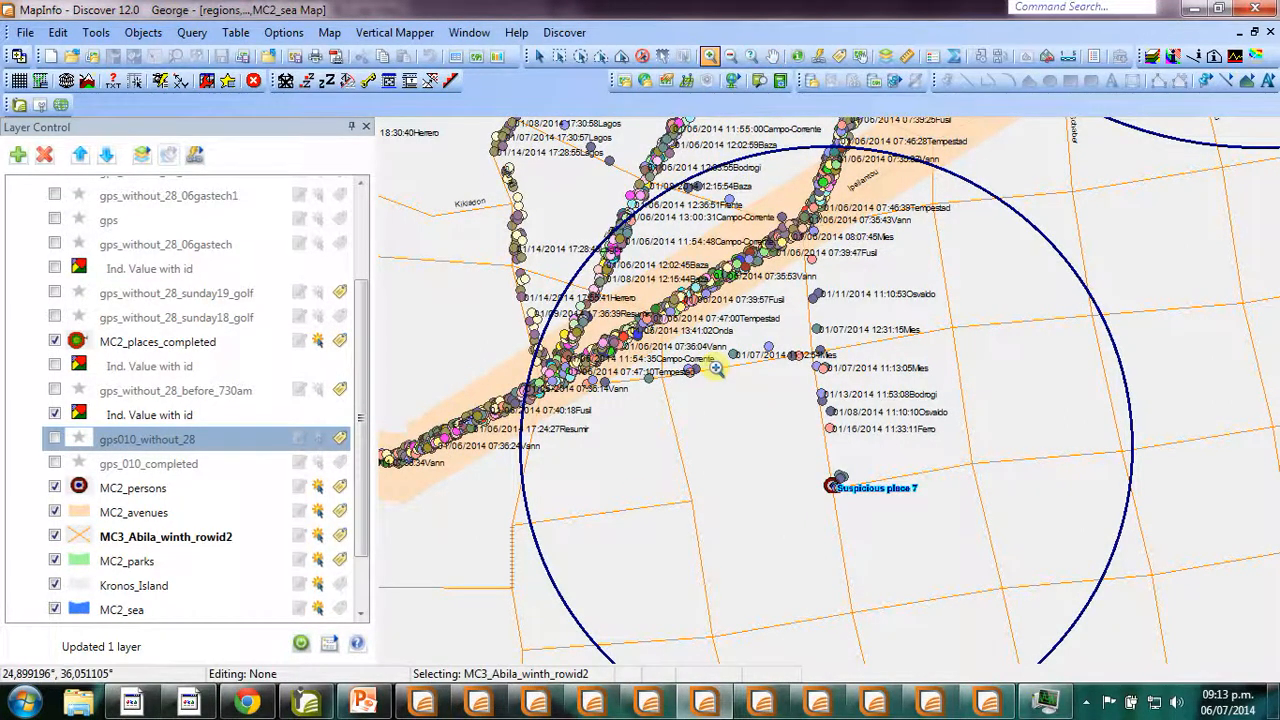
left_click_drag(716, 368, 974, 540)
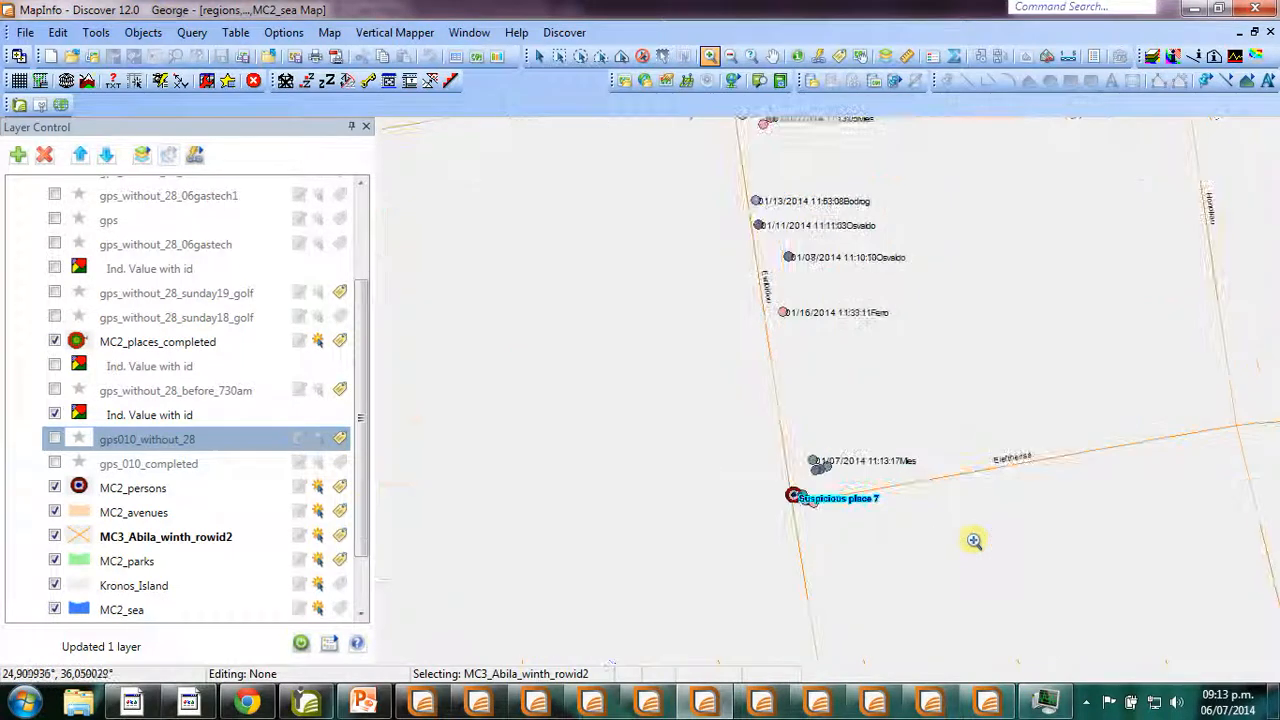